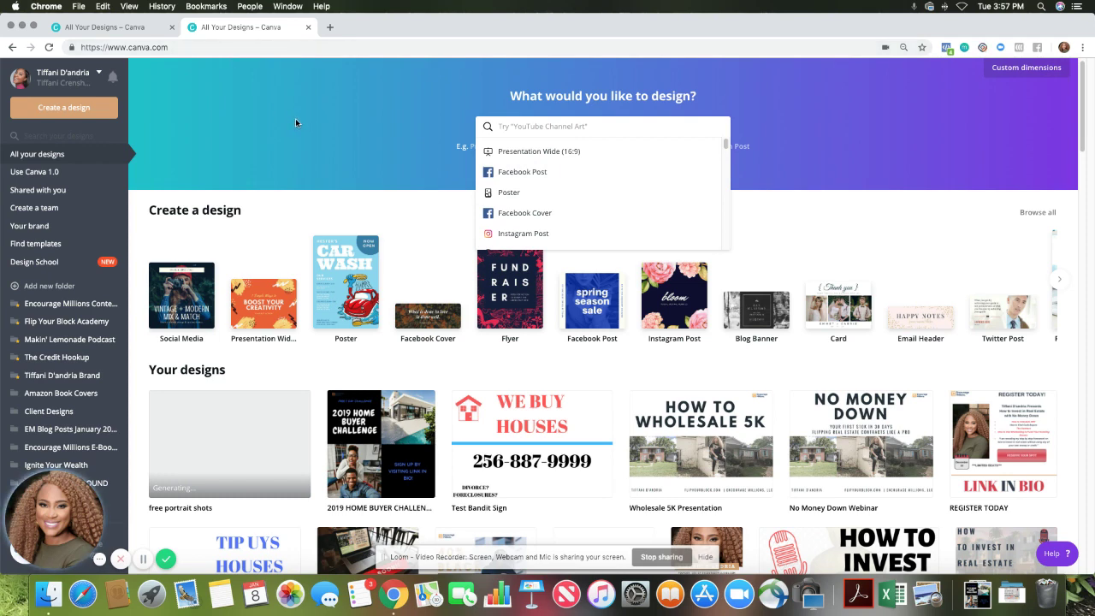
# Review the existing designs on the home page and the list of preset design types.
pyautogui.scroll(1, 295, 122)
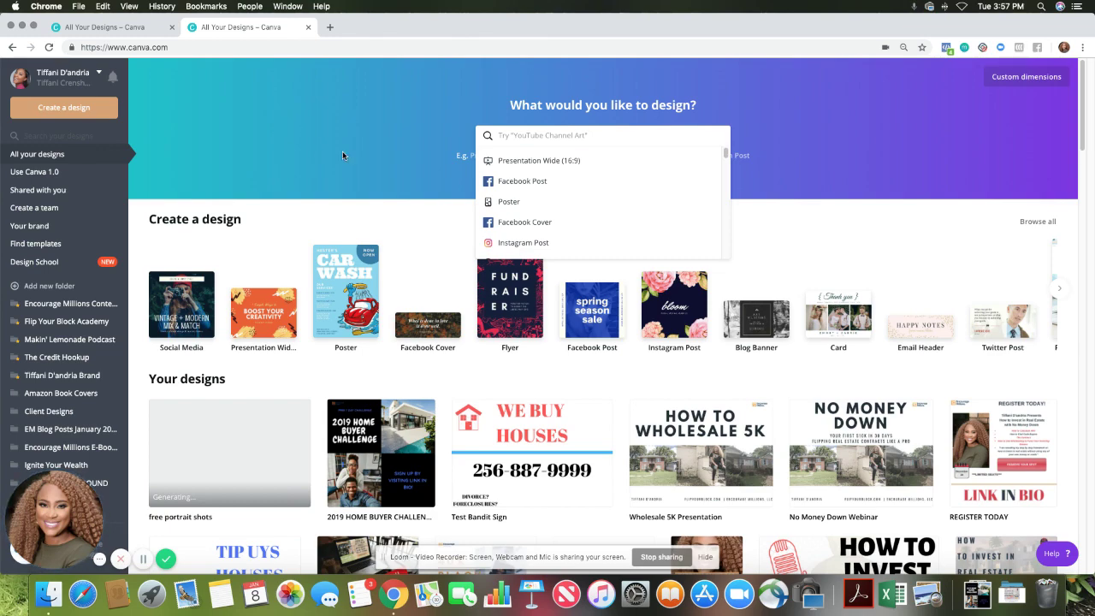
pyautogui.scroll(-3, 342, 150)
pyautogui.scroll(3, 342, 154)
pyautogui.scroll(-3, 598, 300)
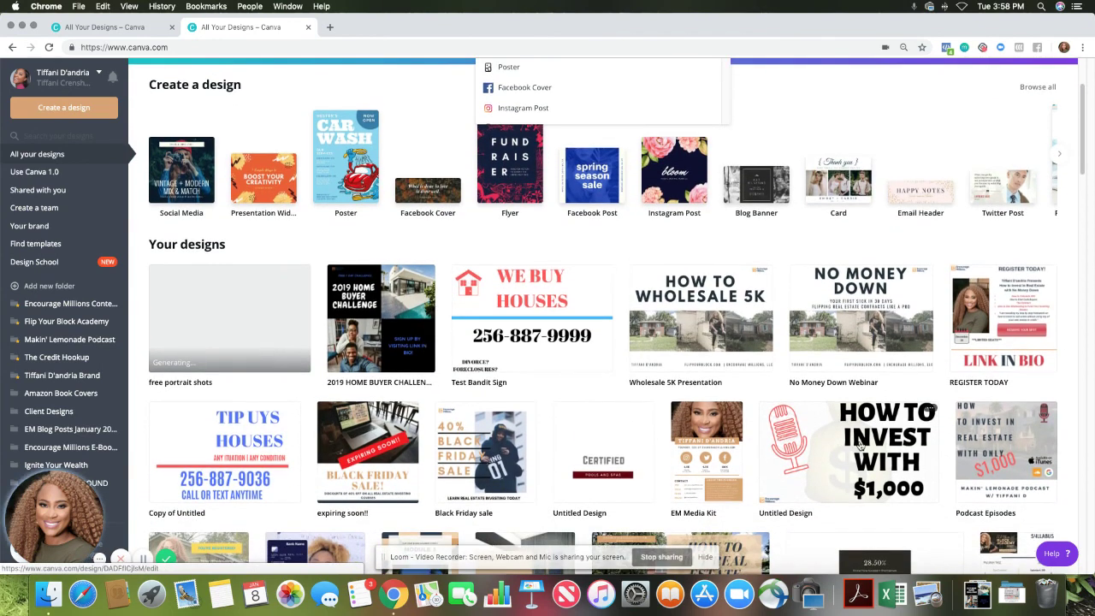
pyautogui.scroll(3, 320, 183)
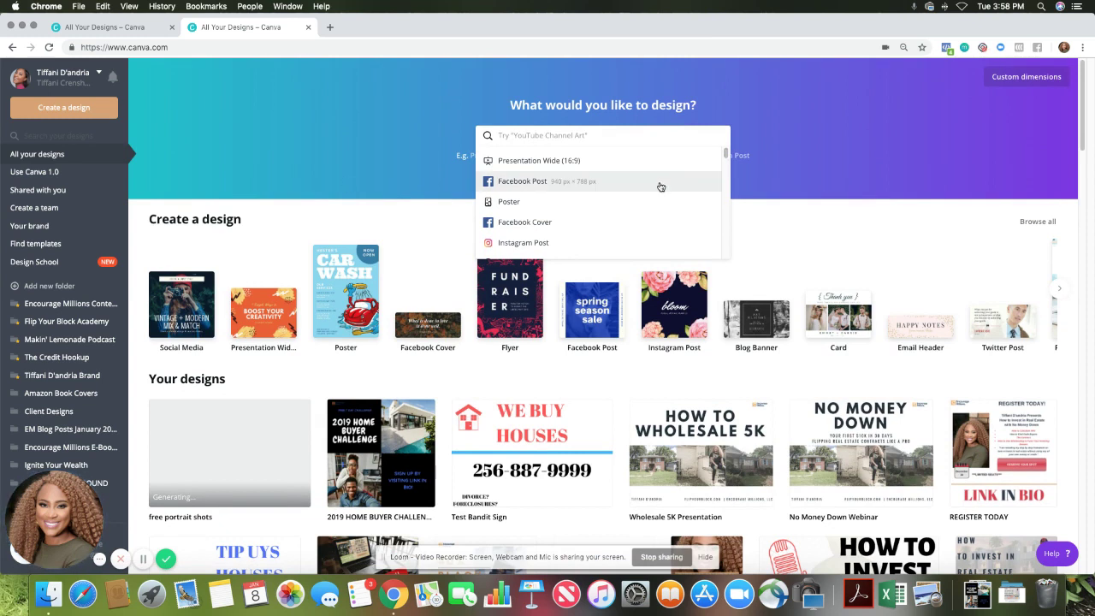
pyautogui.scroll(-5, 660, 186)
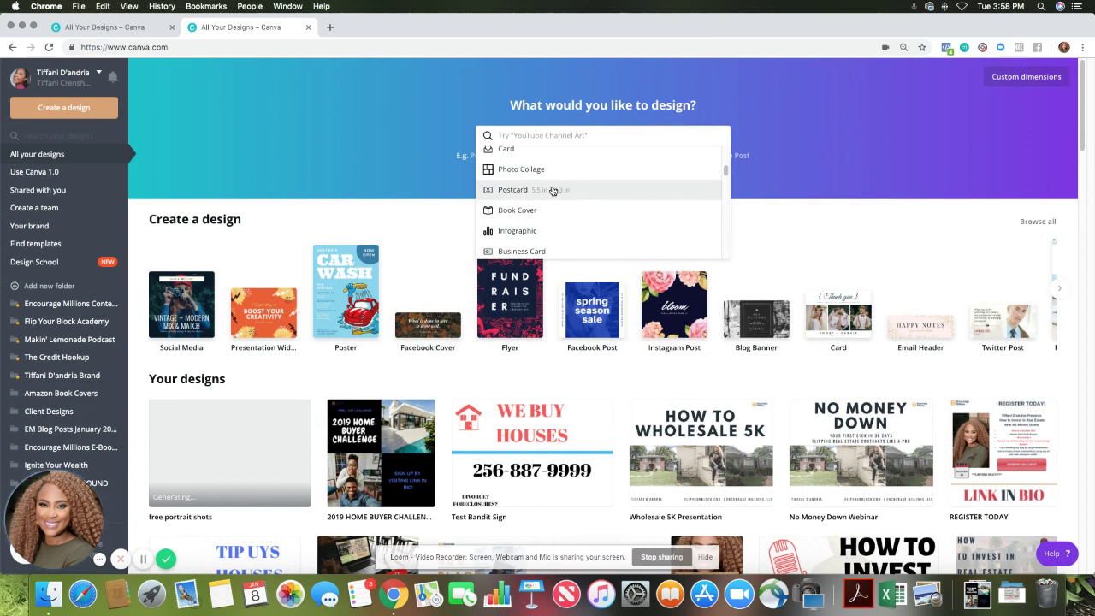
pyautogui.scroll(-2, 552, 191)
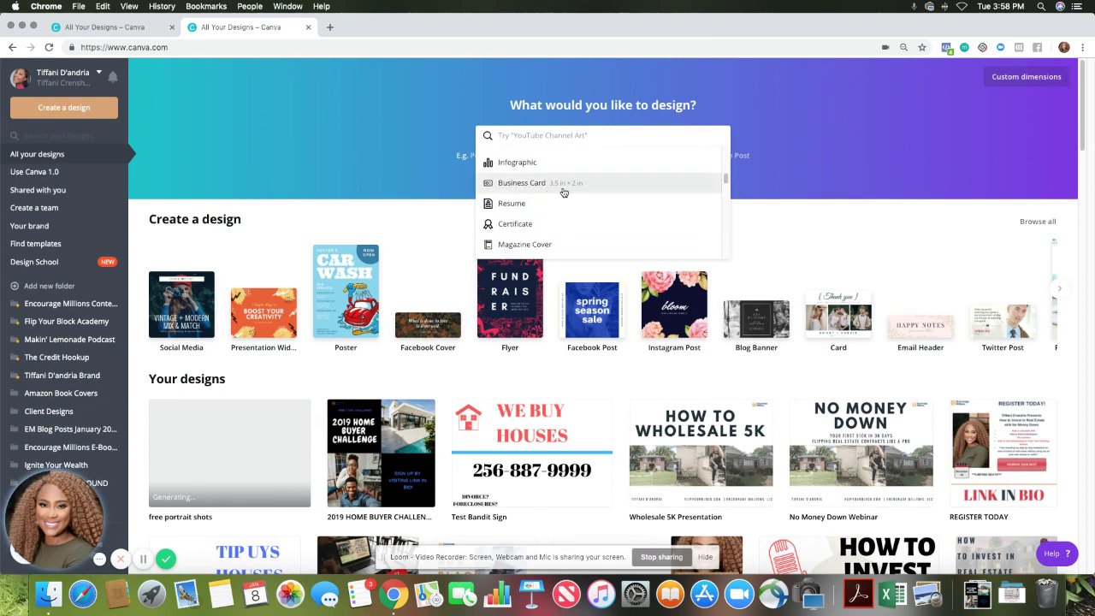
pyautogui.scroll(-3, 564, 192)
pyautogui.scroll(8, 564, 193)
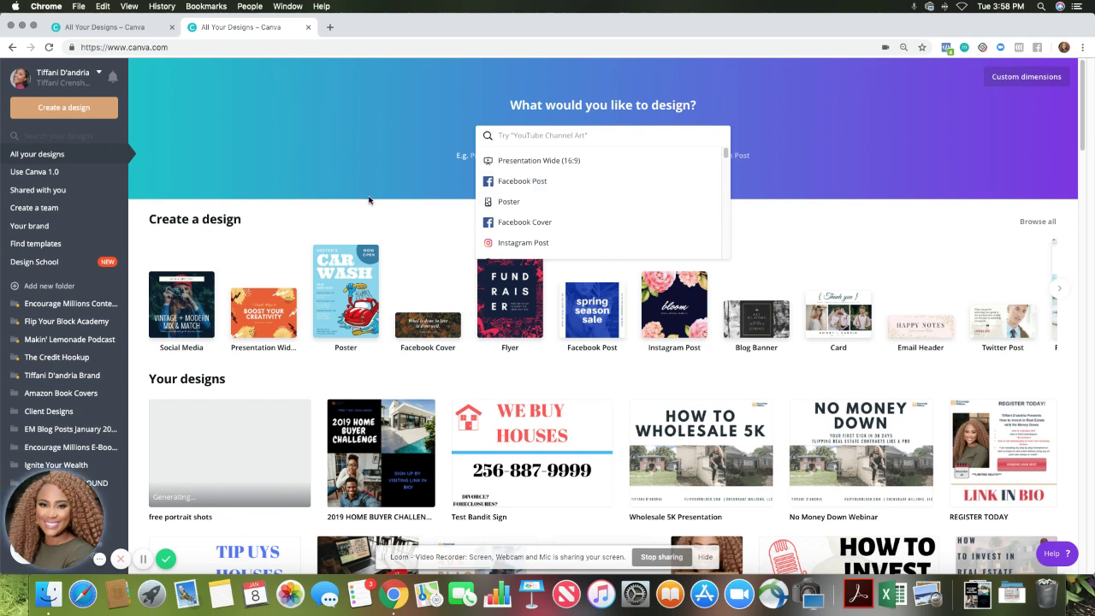
# Create a new blank design with custom dimensions of 18 in wide by 12 in high.
pyautogui.click(67, 112)
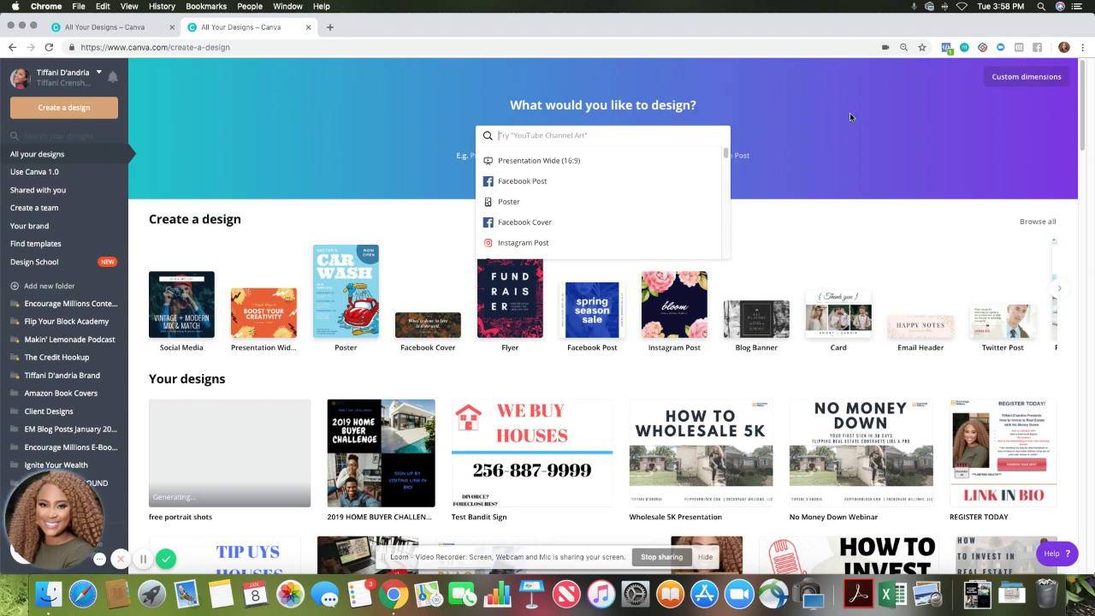
pyautogui.click(1018, 76)
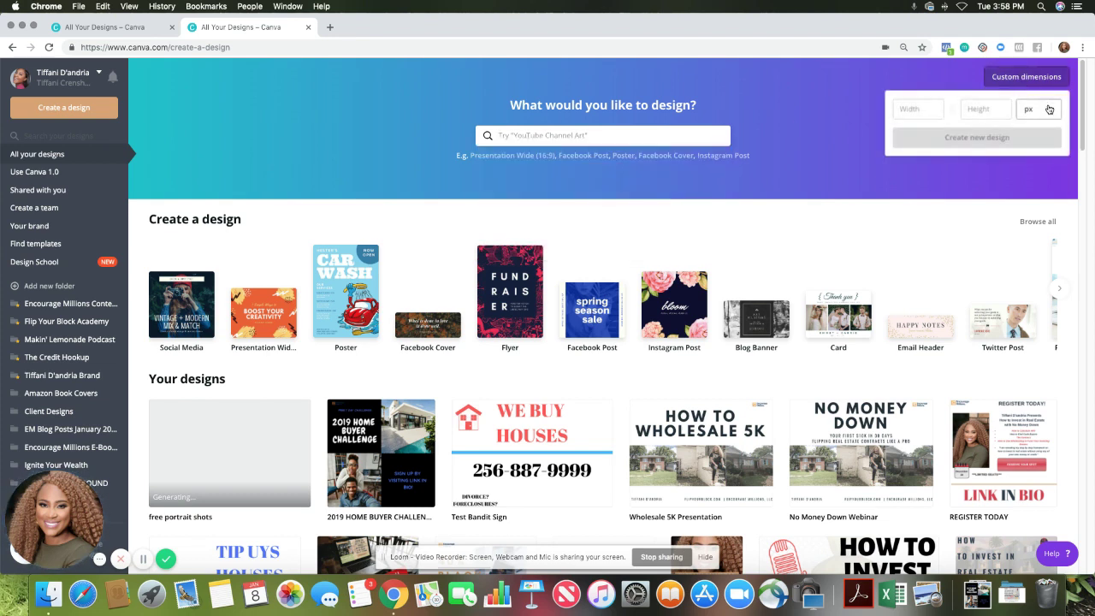
pyautogui.click(1036, 108)
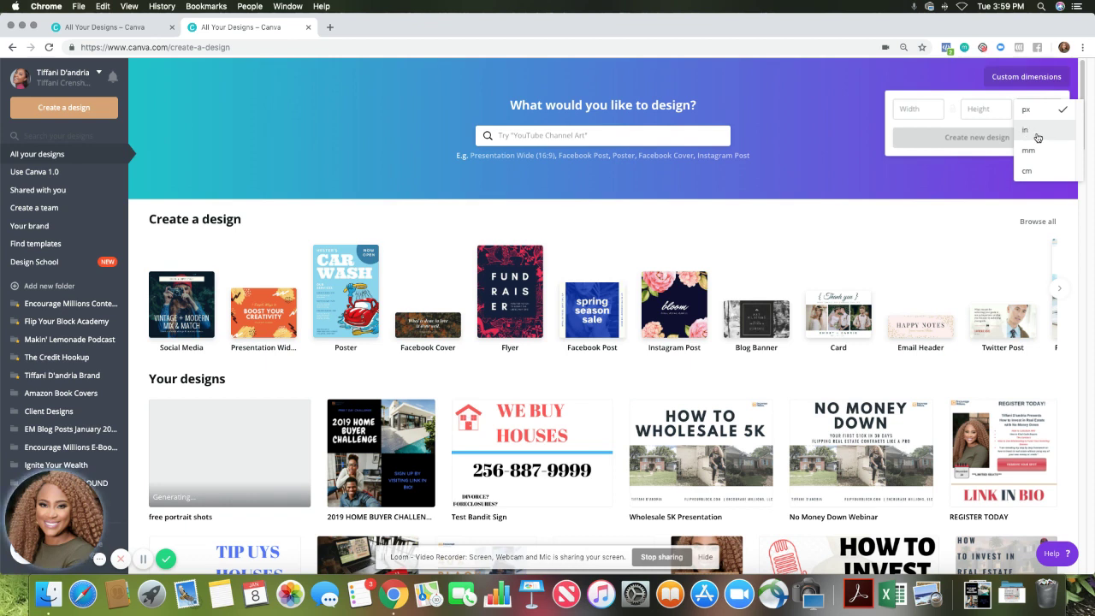
pyautogui.click(1037, 137)
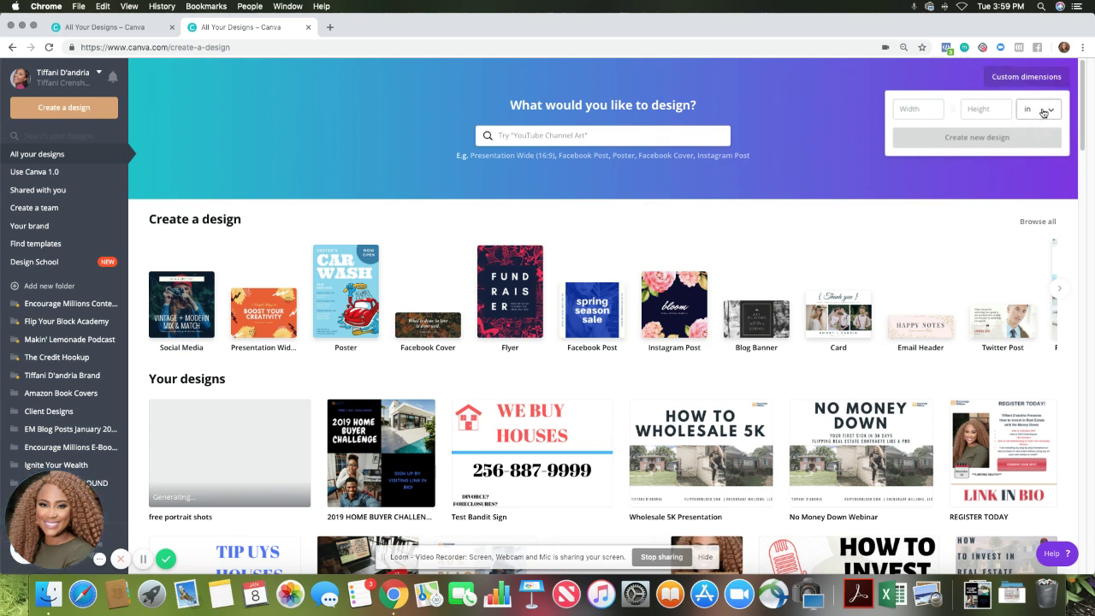
pyautogui.click(924, 109)
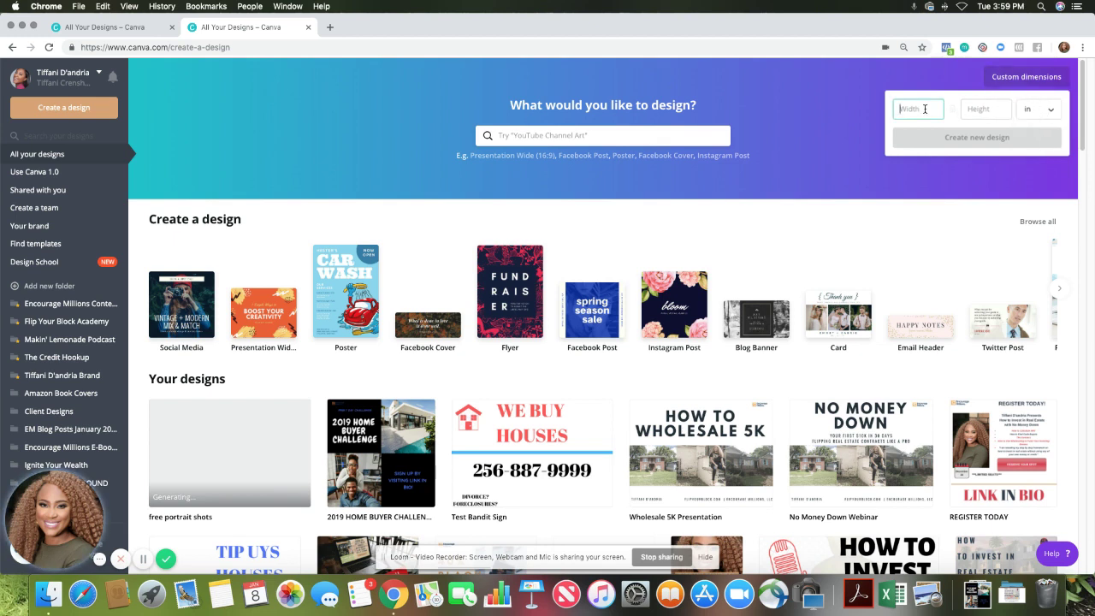
pyautogui.write('8')
pyautogui.press('BackSpace')
pyautogui.write('18')
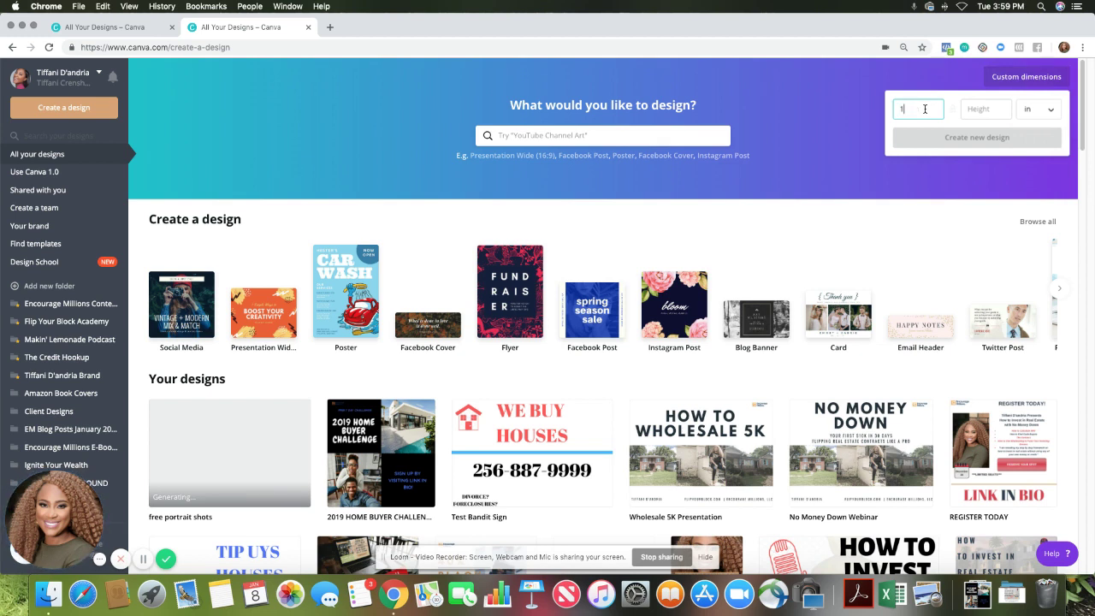
pyautogui.press('Tab')
pyautogui.write('12')
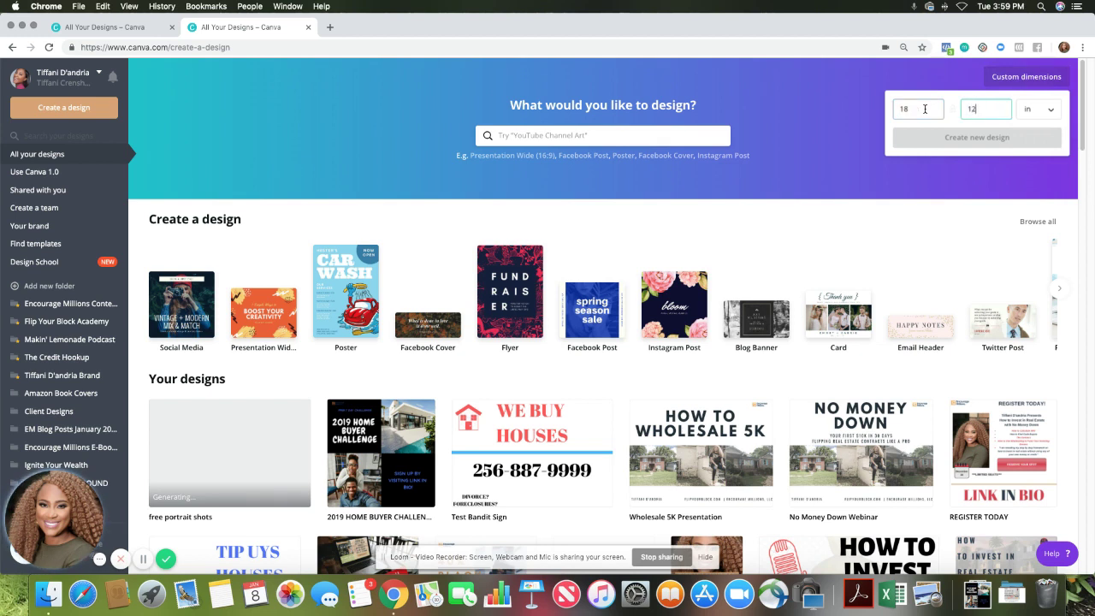
pyautogui.click(971, 142)
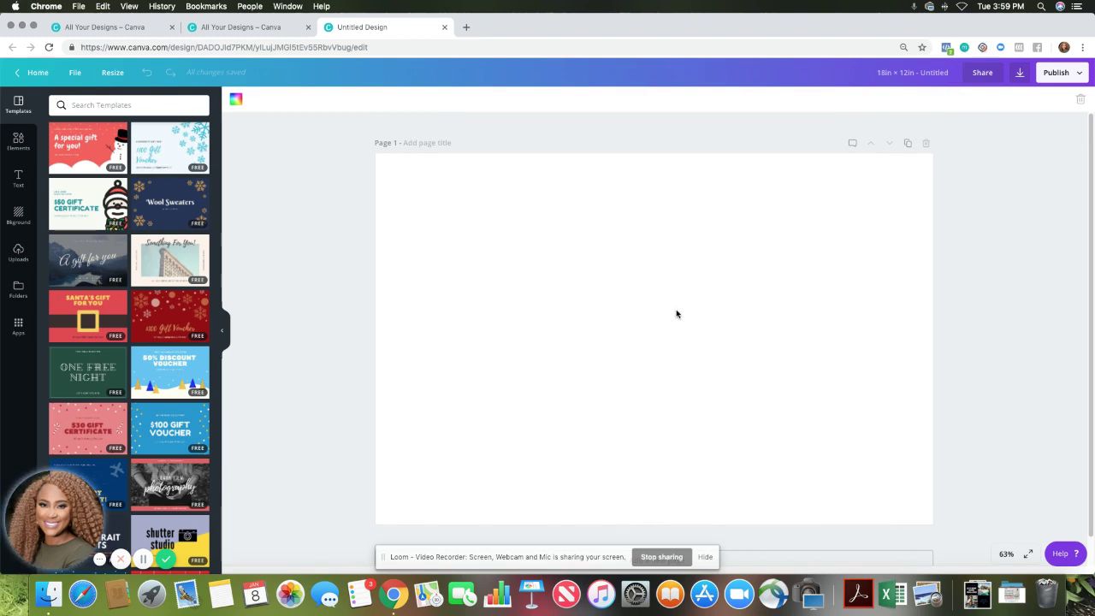
# Browse the suggested templates and open the yellow-and-white "Free Portrait Shots" camera gift card template.
pyautogui.scroll(-5, 176, 329)
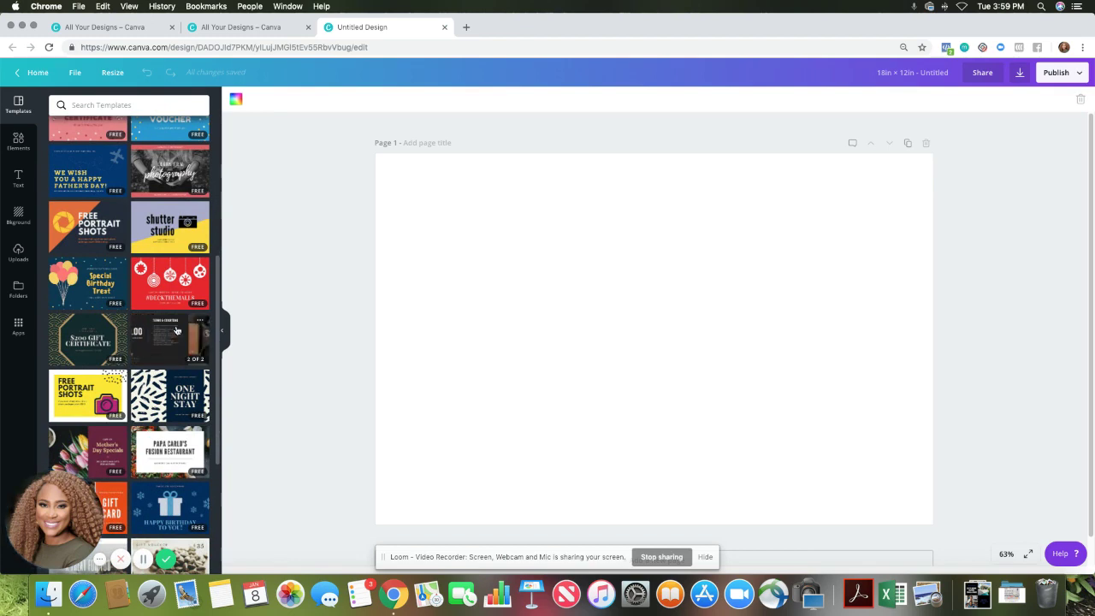
pyautogui.scroll(-2, 176, 330)
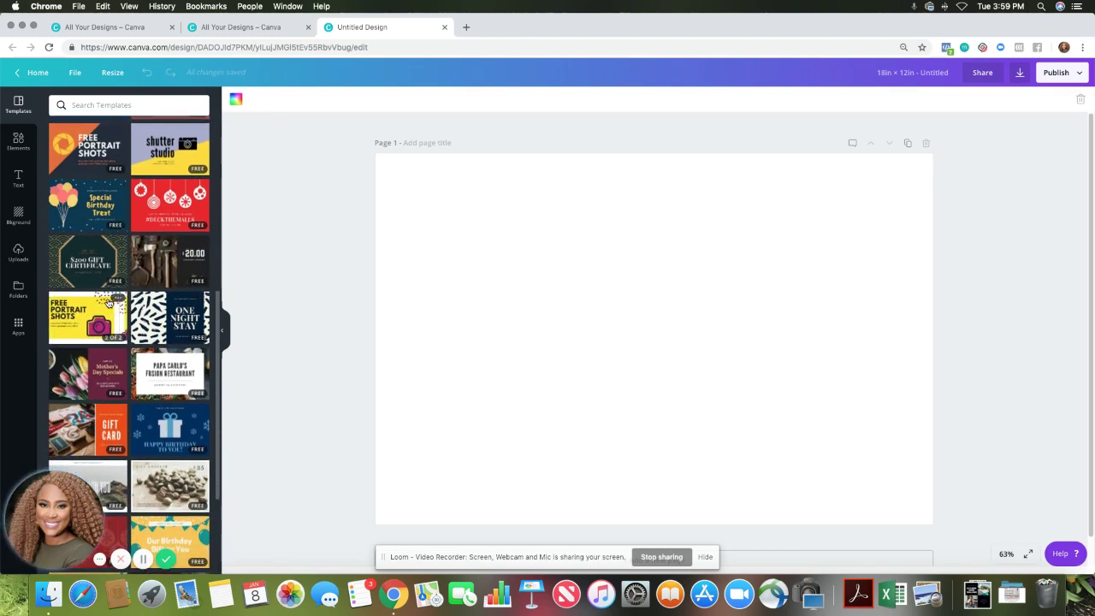
pyautogui.scroll(-10, 108, 301)
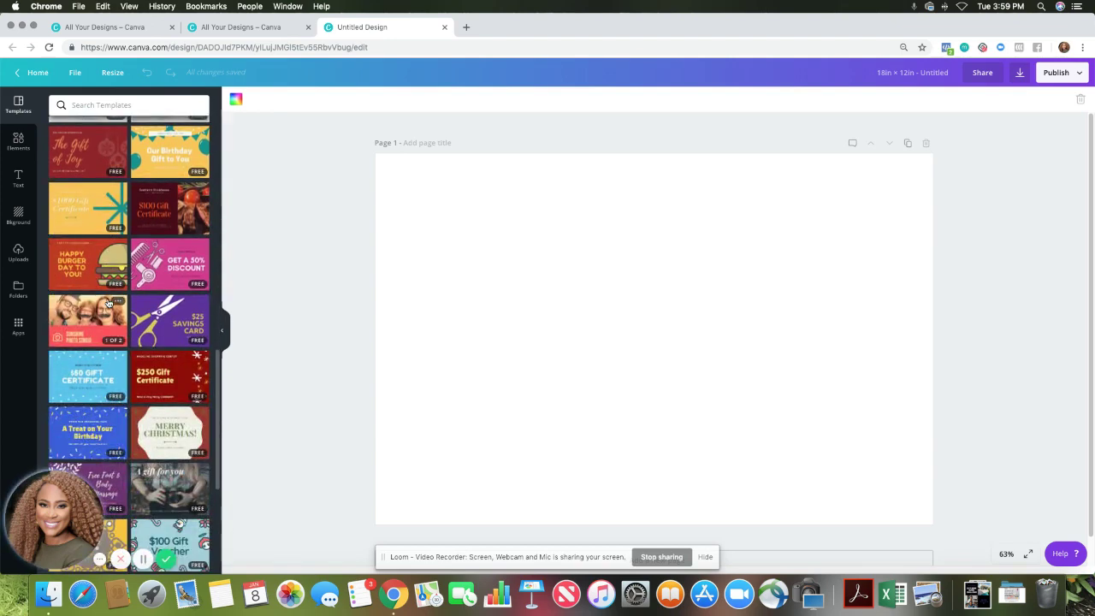
pyautogui.scroll(-5, 109, 304)
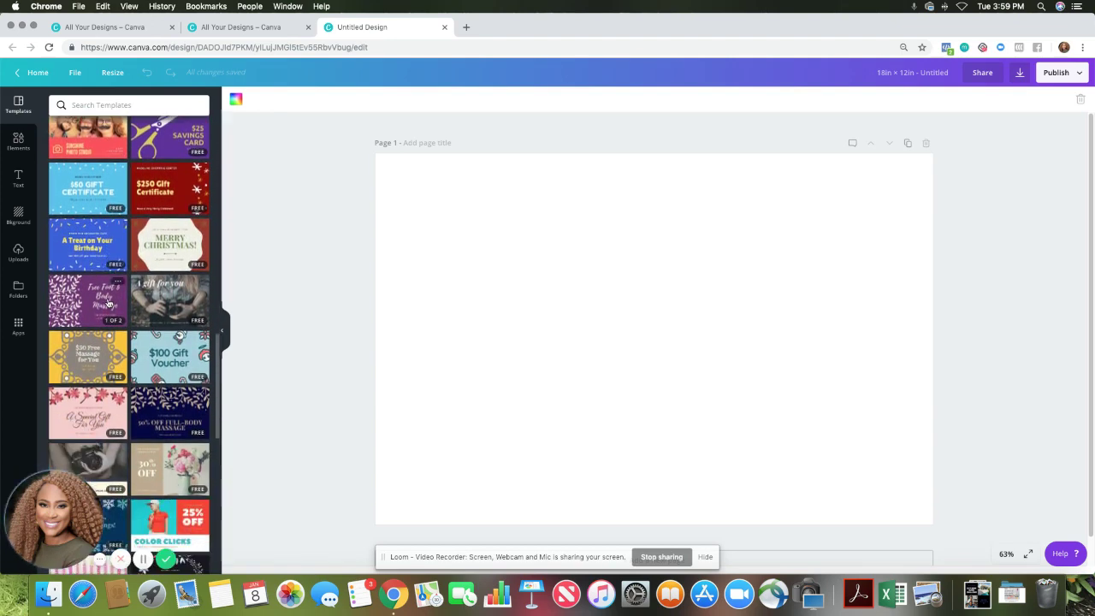
pyautogui.scroll(-6, 108, 303)
pyautogui.scroll(-2, 109, 304)
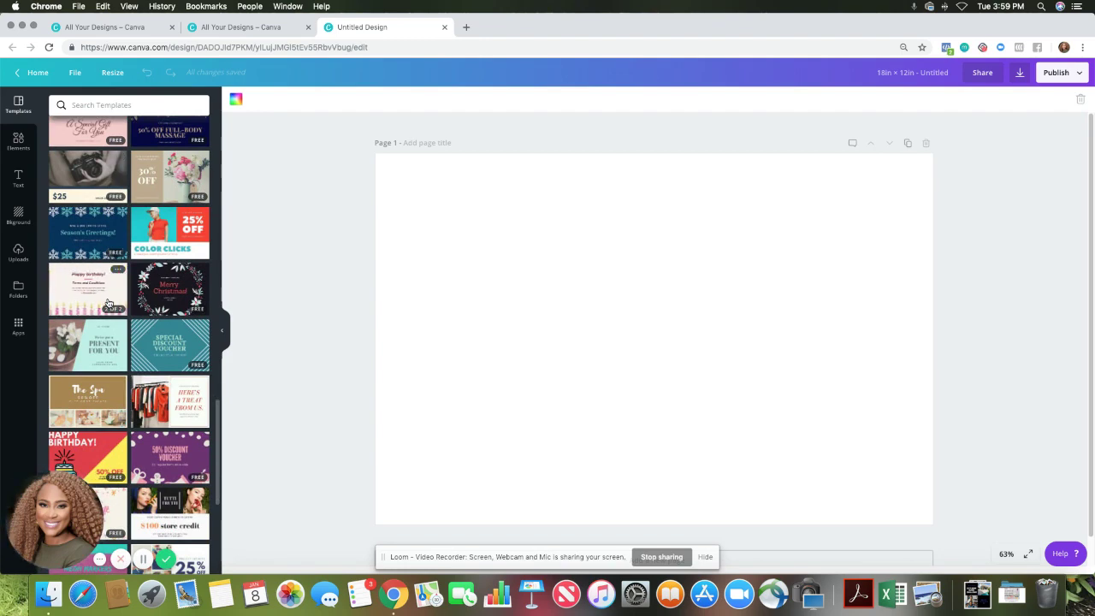
pyautogui.scroll(-6, 108, 303)
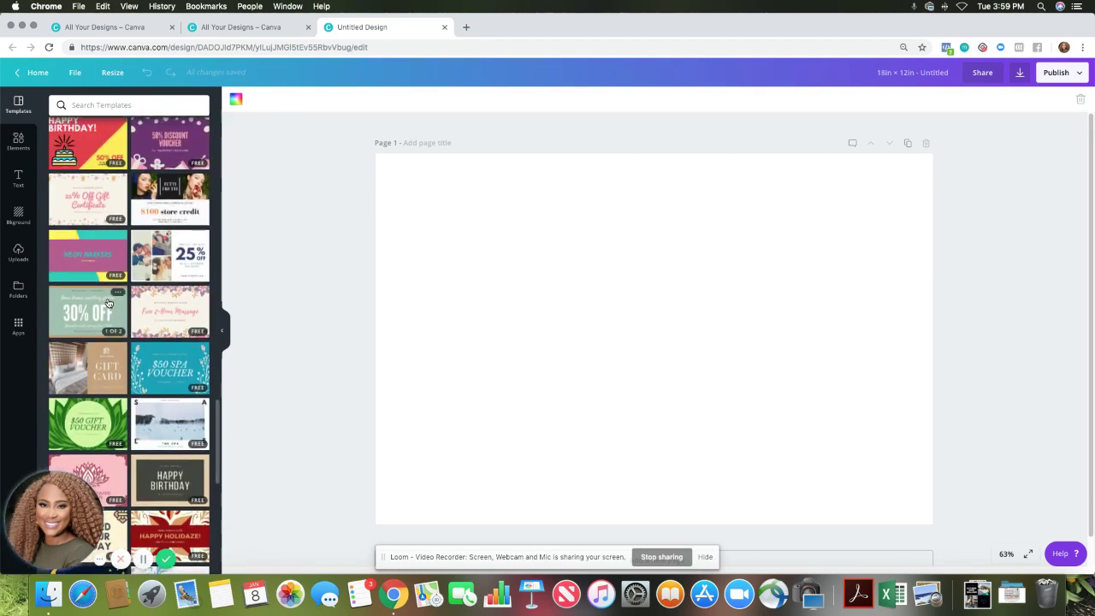
pyautogui.scroll(-5, 108, 303)
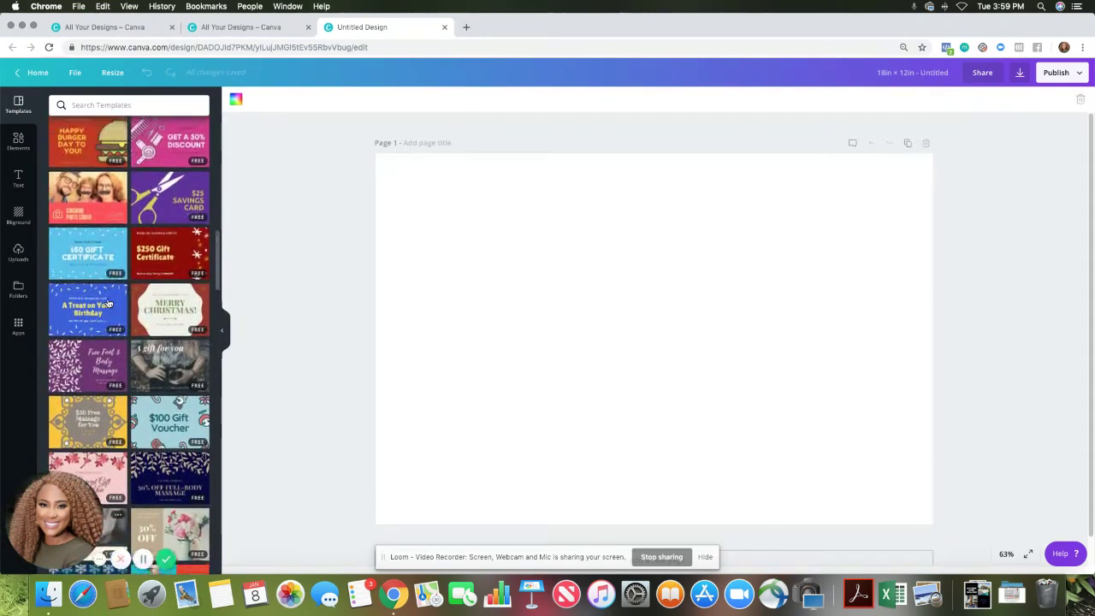
pyautogui.scroll(5, 108, 302)
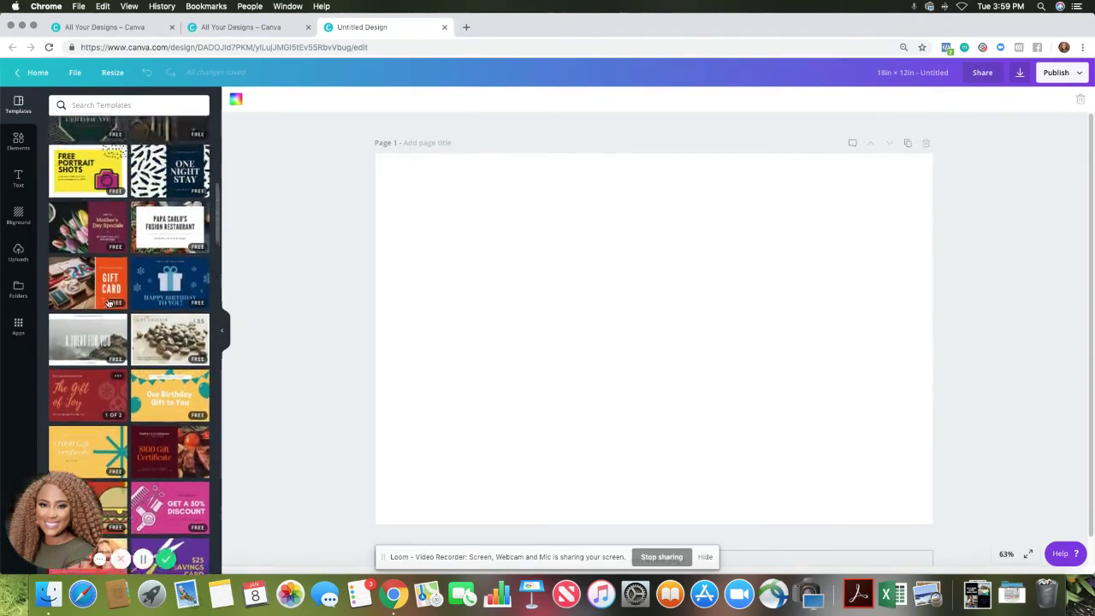
pyautogui.scroll(3, 108, 302)
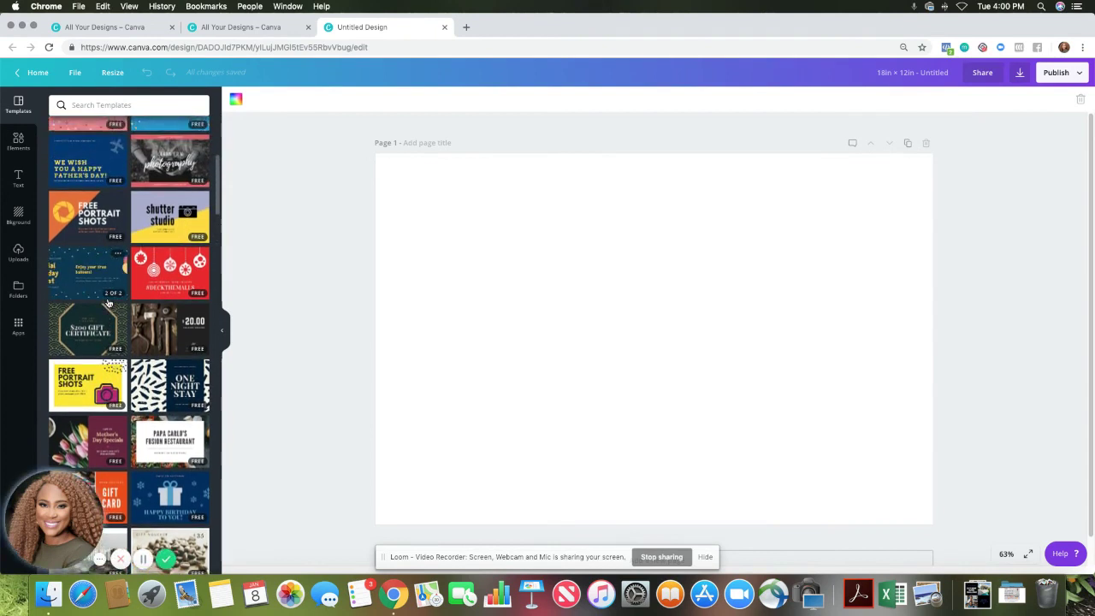
pyautogui.scroll(2, 108, 302)
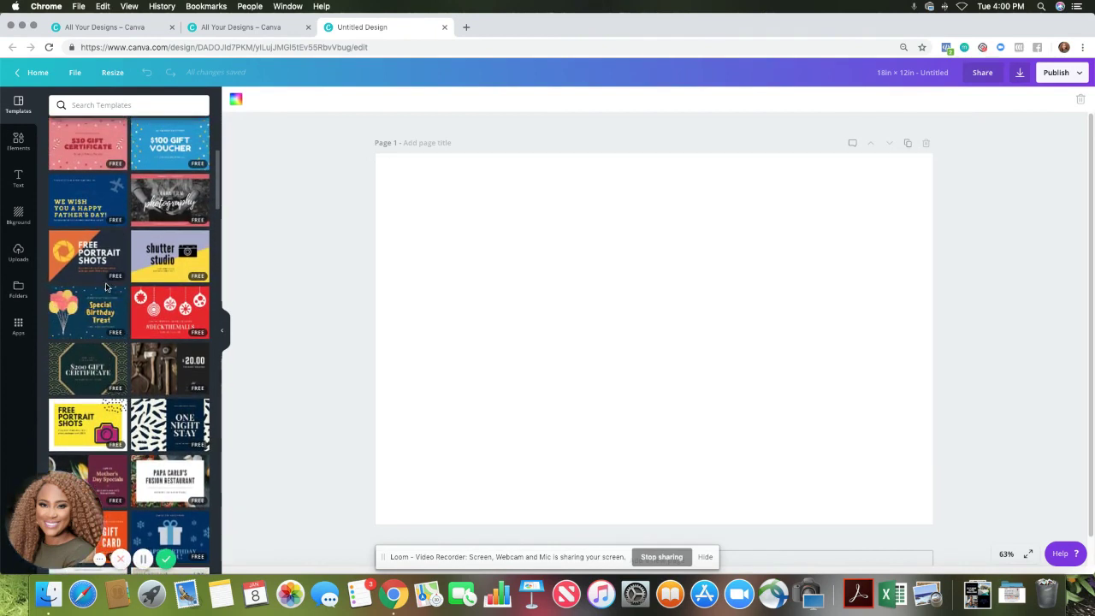
pyautogui.scroll(1, 107, 286)
pyautogui.click(92, 434)
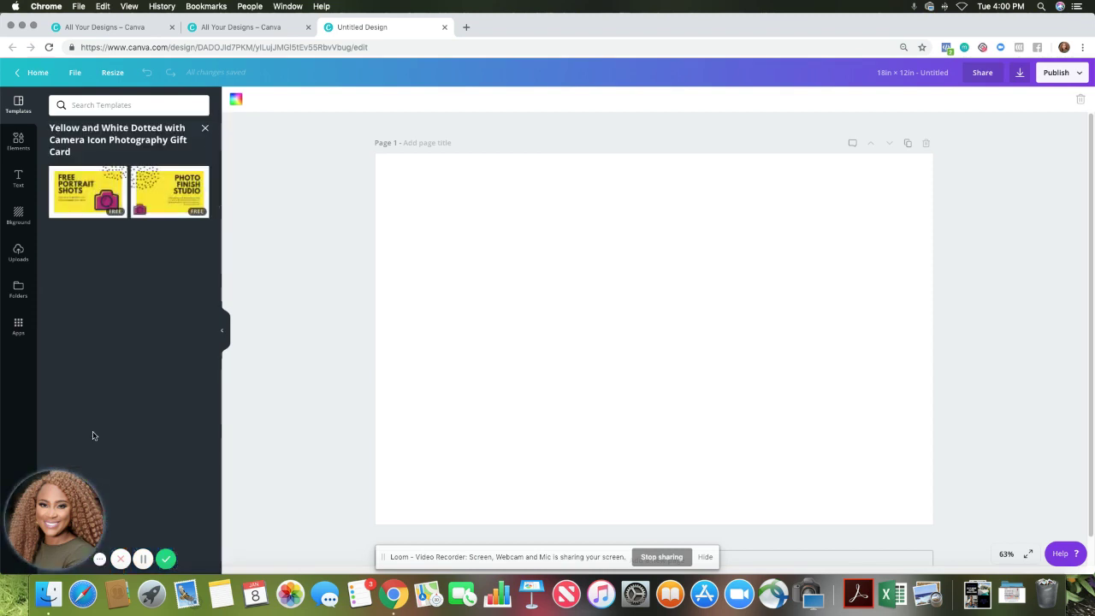
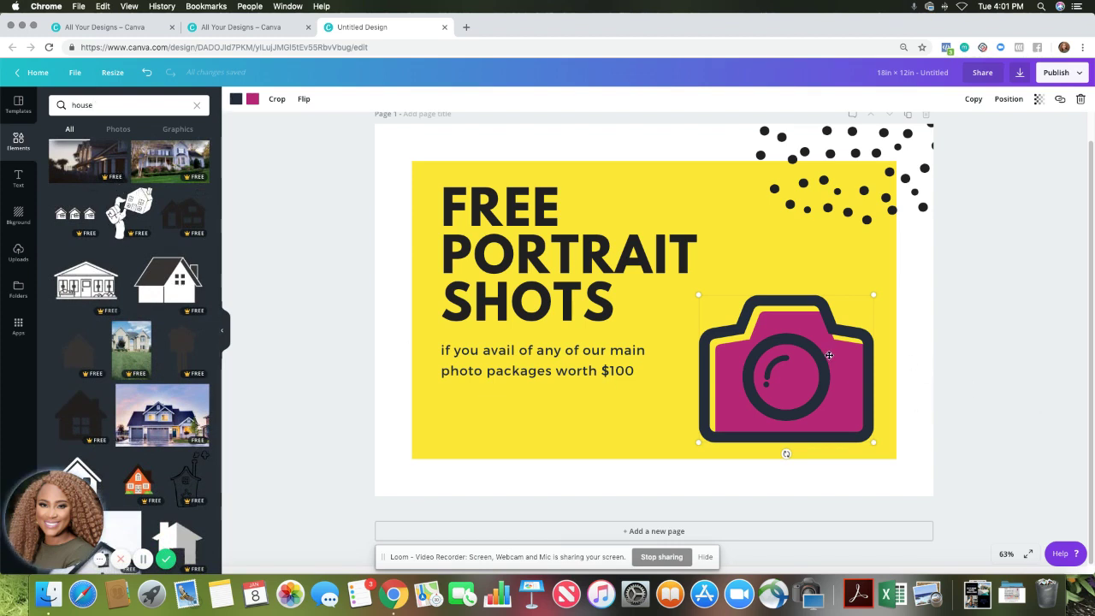
# Replace the camera graphic with the black-and-white hand-holding-a-house illustration, scaled down to fit beside the text on the yellow panel.
pyautogui.click(1080, 99)
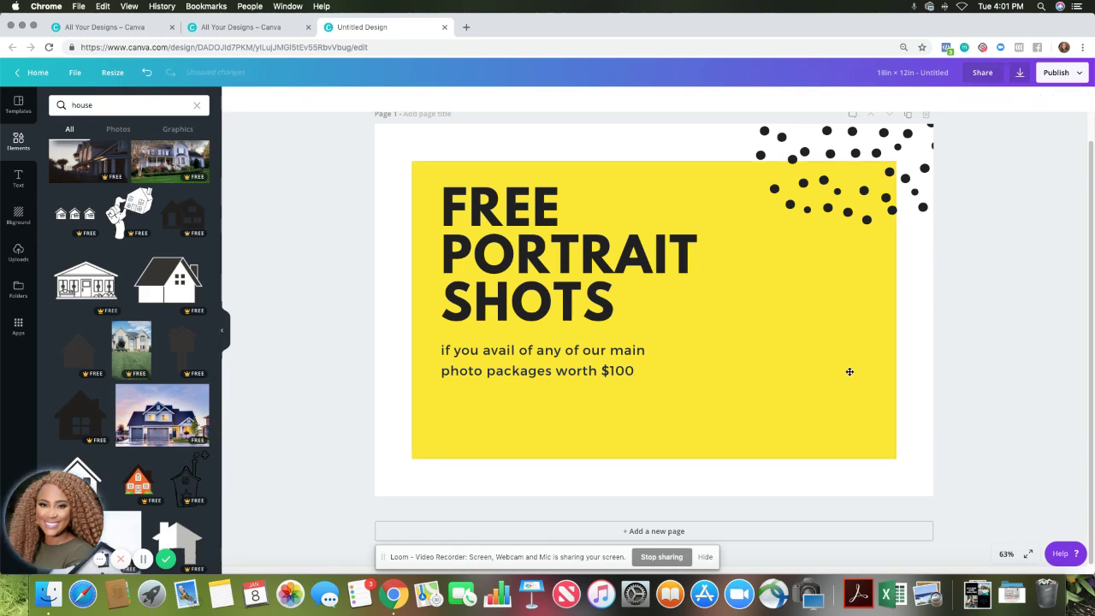
pyautogui.moveTo(120, 214)
pyautogui.mouseDown()
pyautogui.moveTo(581, 369)
pyautogui.moveTo(708, 321)
pyautogui.moveTo(691, 299)
pyautogui.mouseUp()
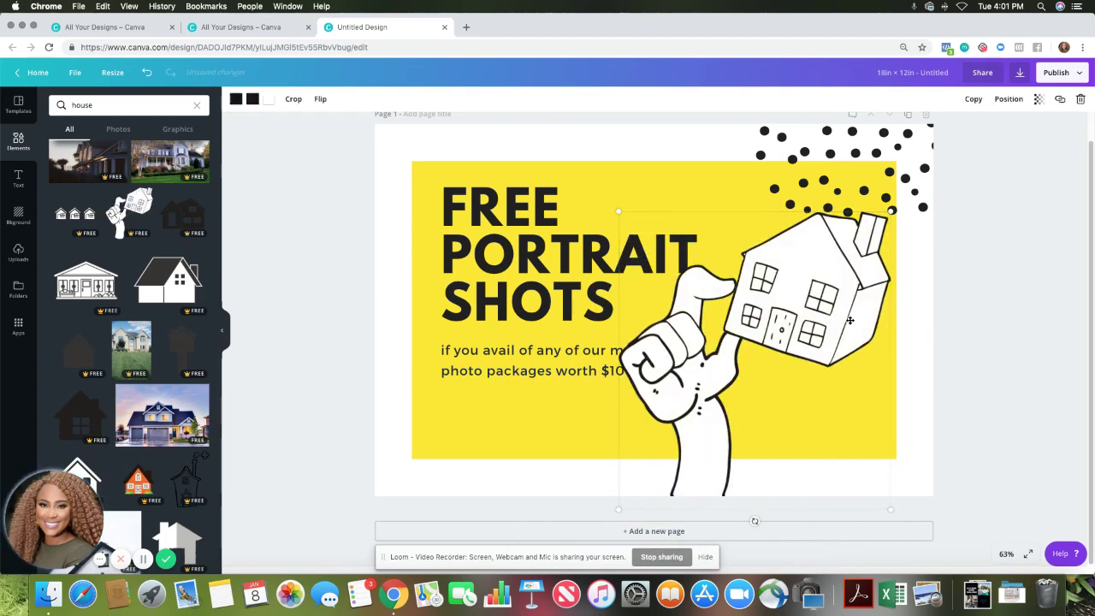
pyautogui.moveTo(890, 211); pyautogui.dragTo(801, 308)
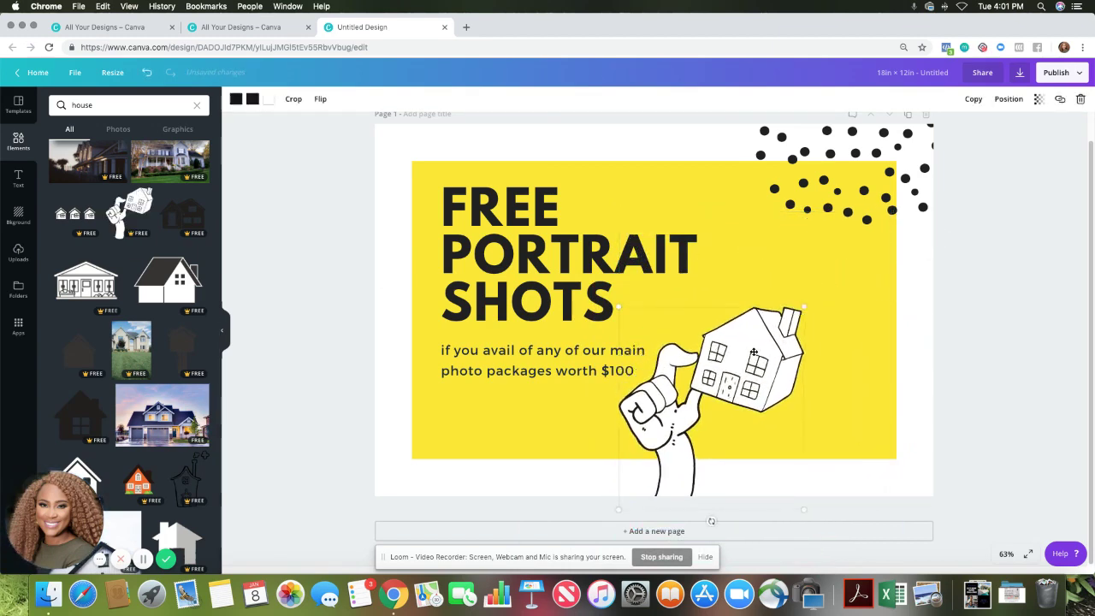
pyautogui.moveTo(753, 352); pyautogui.dragTo(834, 284)
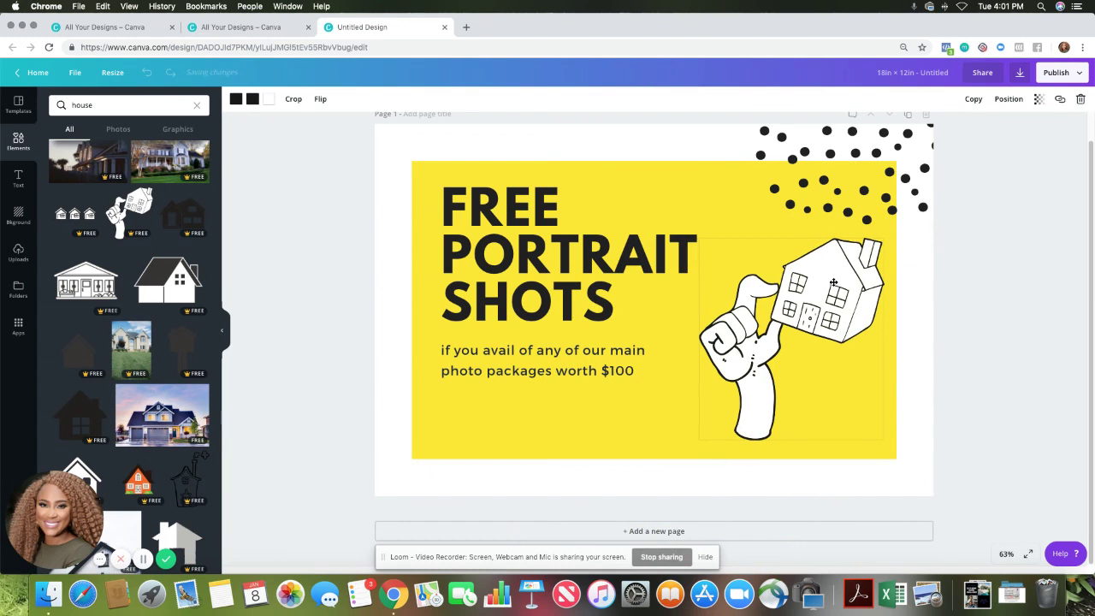
# Enlarge the hand-and-house illustration to about 751 × 824 within the yellow panel and rotate it about 22° clockwise.
pyautogui.moveTo(698, 441); pyautogui.dragTo(633, 479)
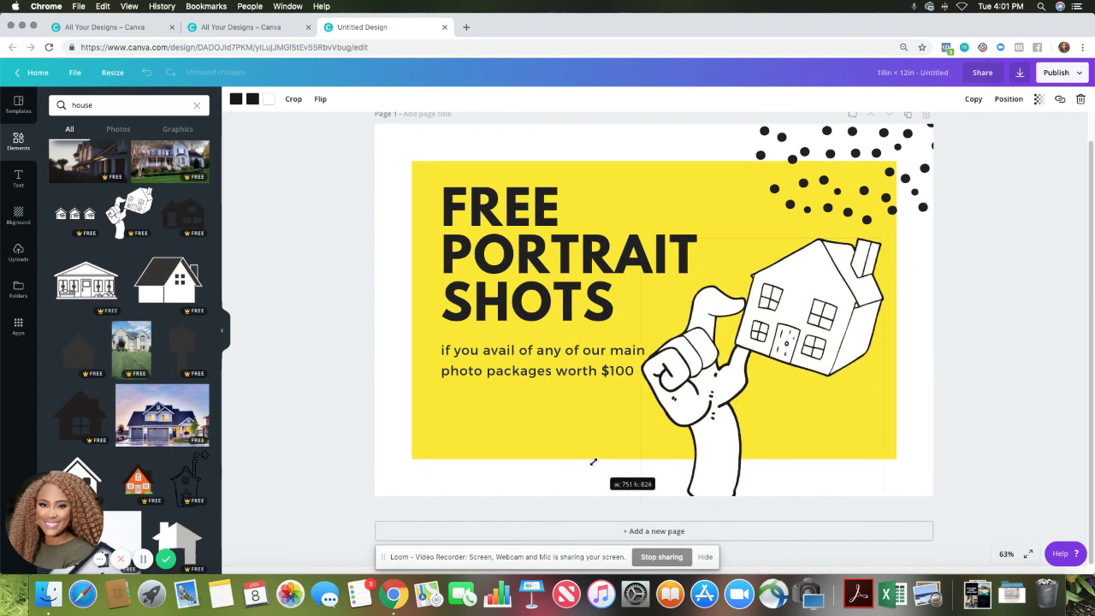
pyautogui.moveTo(762, 513); pyautogui.dragTo(786, 383)
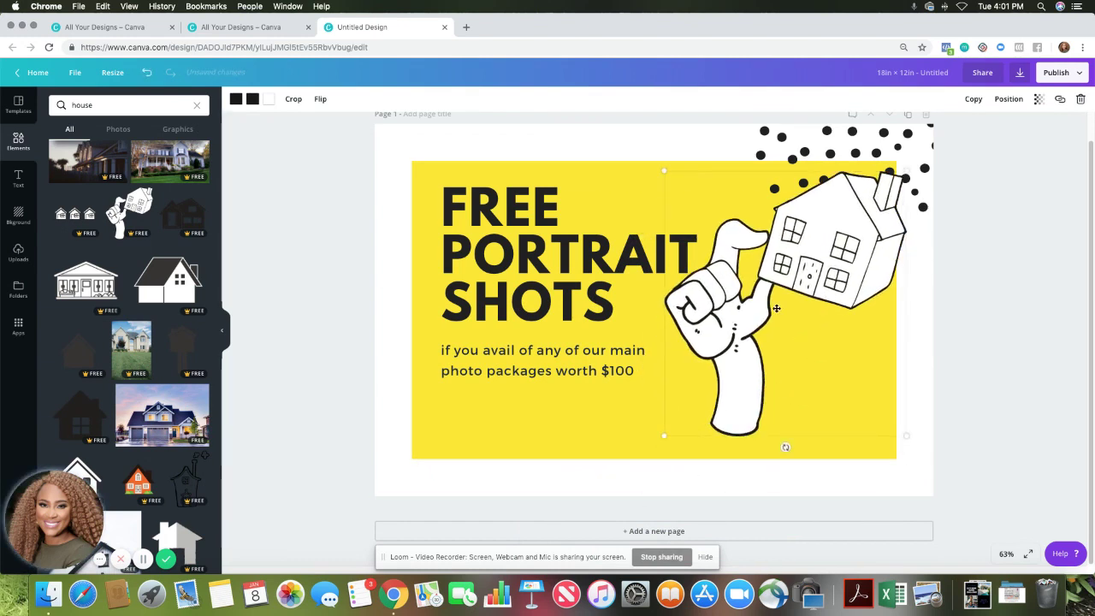
pyautogui.moveTo(776, 309); pyautogui.dragTo(772, 326)
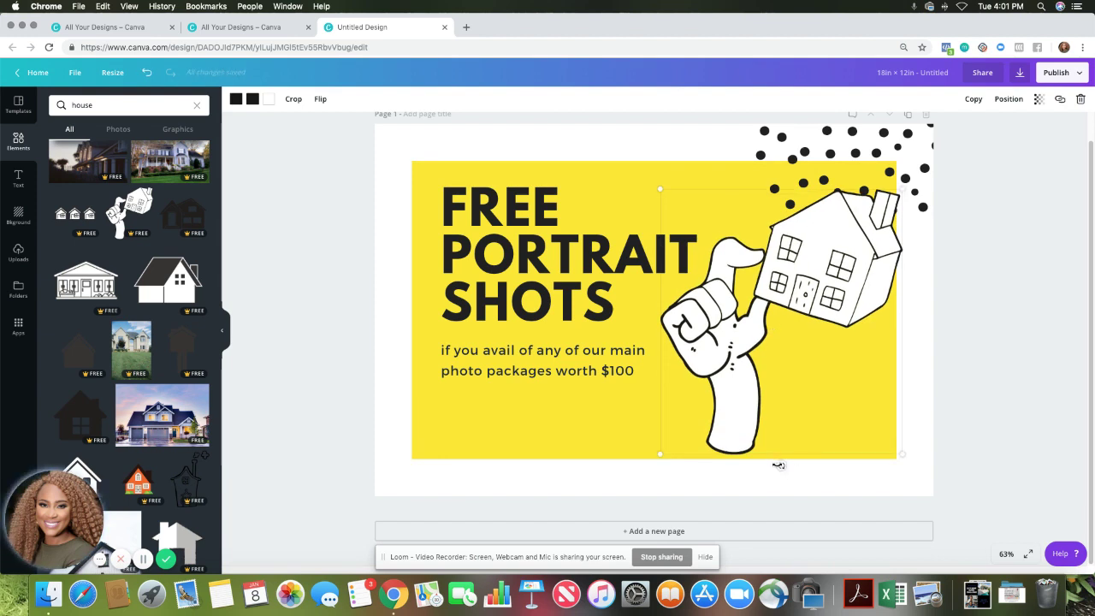
pyautogui.moveTo(780, 465); pyautogui.dragTo(723, 463)
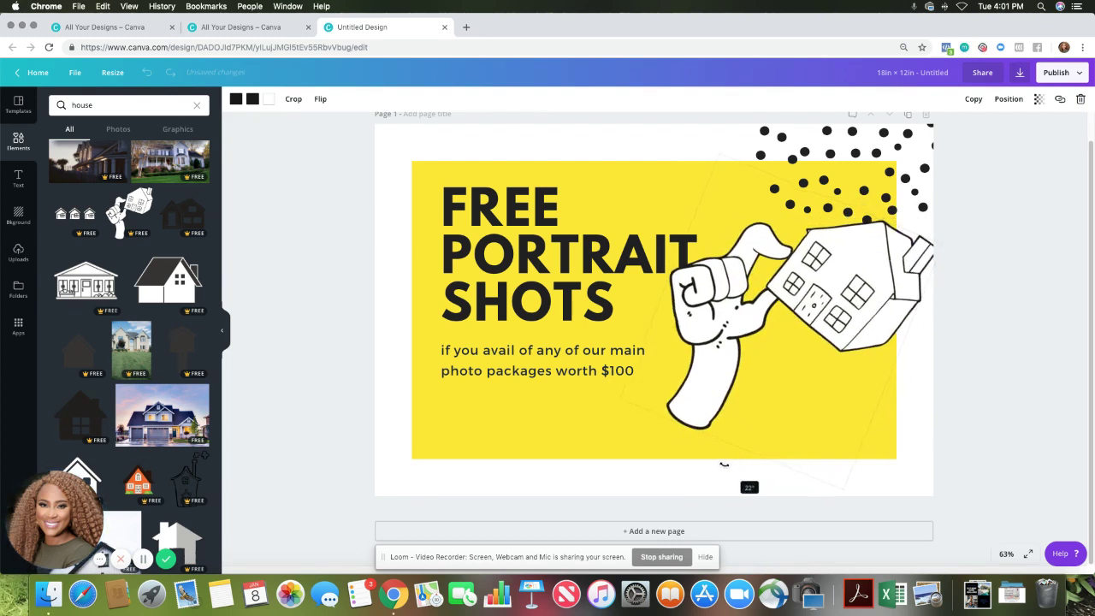
pyautogui.hotkey('ctrl', 'z')
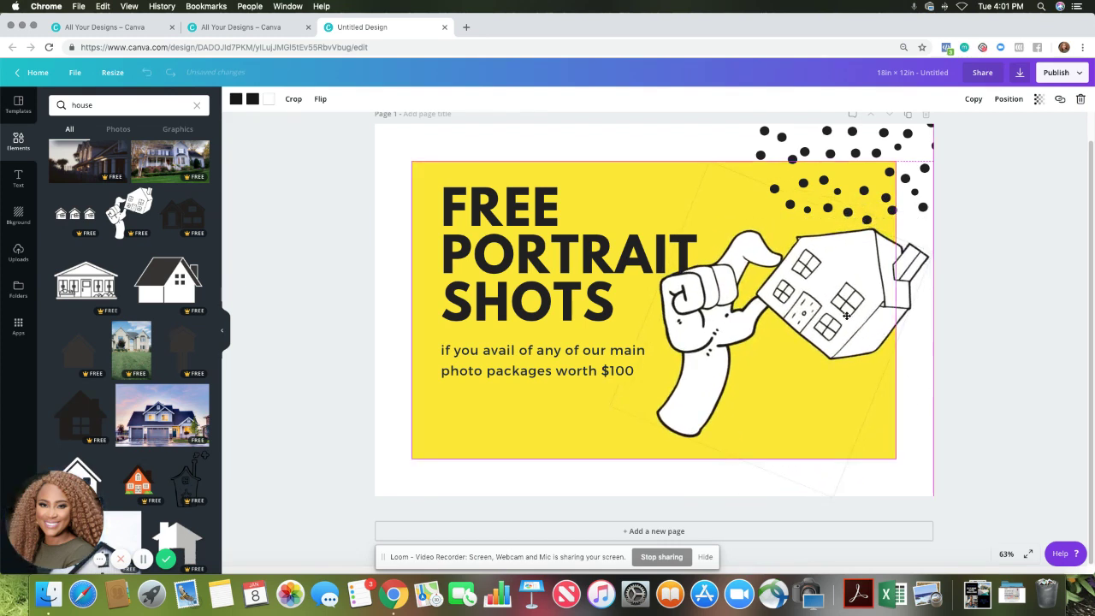
# Nudge the hand-and-house illustration slightly lower on the yellow panel.
pyautogui.click(846, 316)
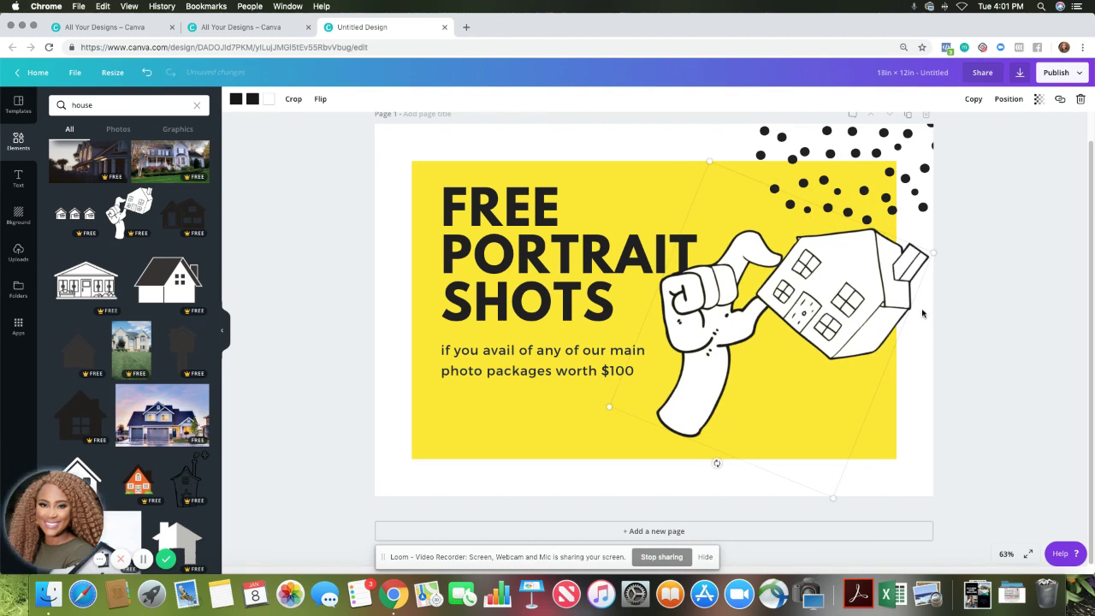
pyautogui.hotkey('ctrl', 'z')
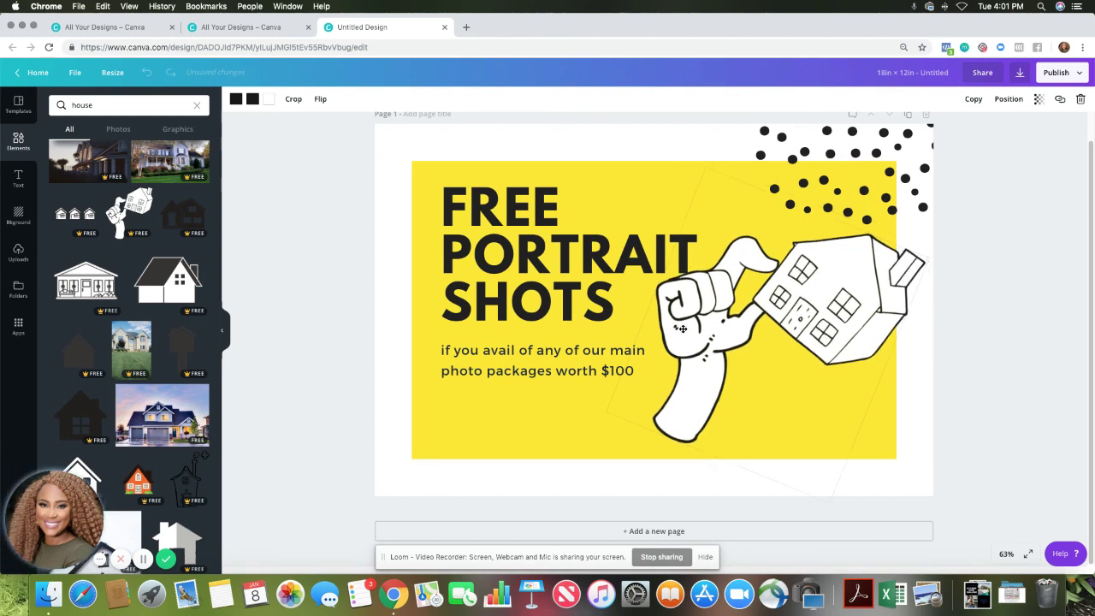
pyautogui.moveTo(682, 328); pyautogui.dragTo(683, 332)
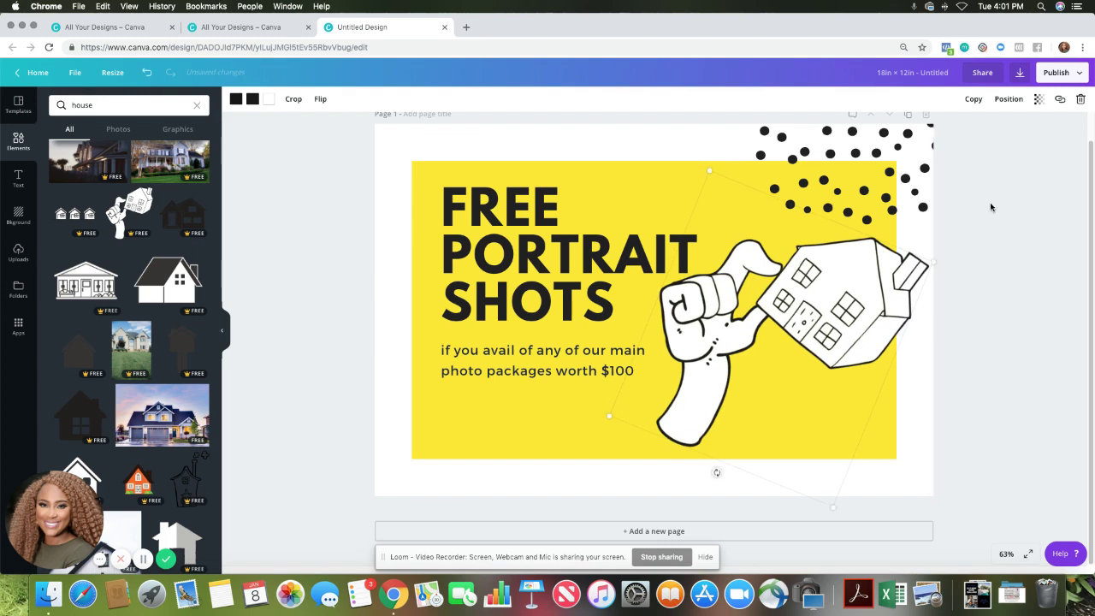
pyautogui.click(1019, 219)
# Change the white fill of the hand-and-house illustration to the document's black.
pyautogui.click(813, 303)
pyautogui.click(237, 98)
pyautogui.moveTo(411, 153)
pyautogui.mouseDown()
pyautogui.moveTo(403, 207)
pyautogui.moveTo(398, 147)
pyautogui.mouseUp()
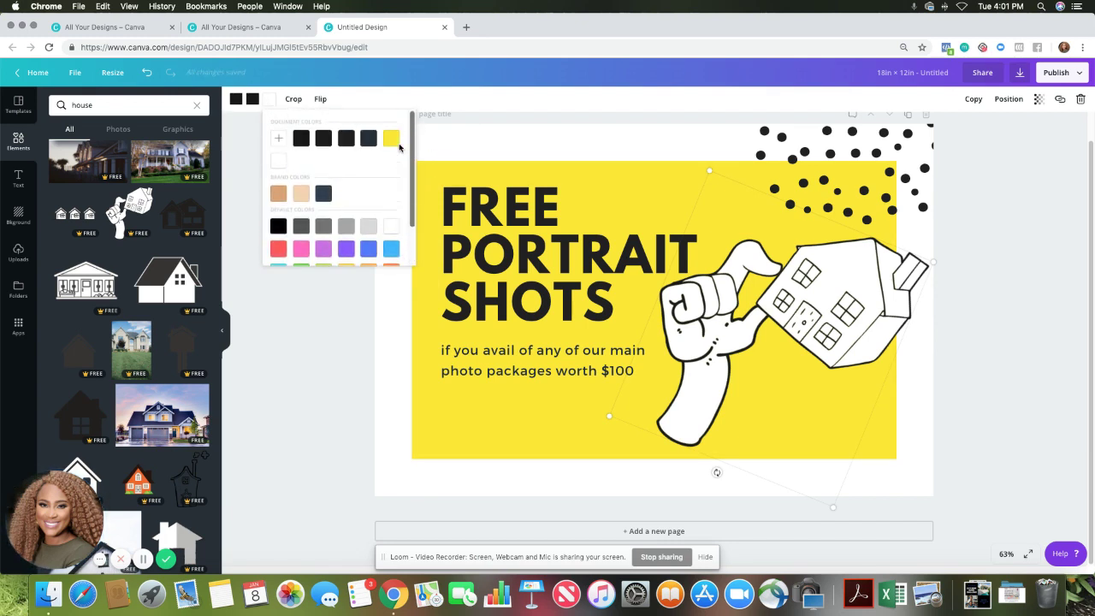
pyautogui.click(345, 140)
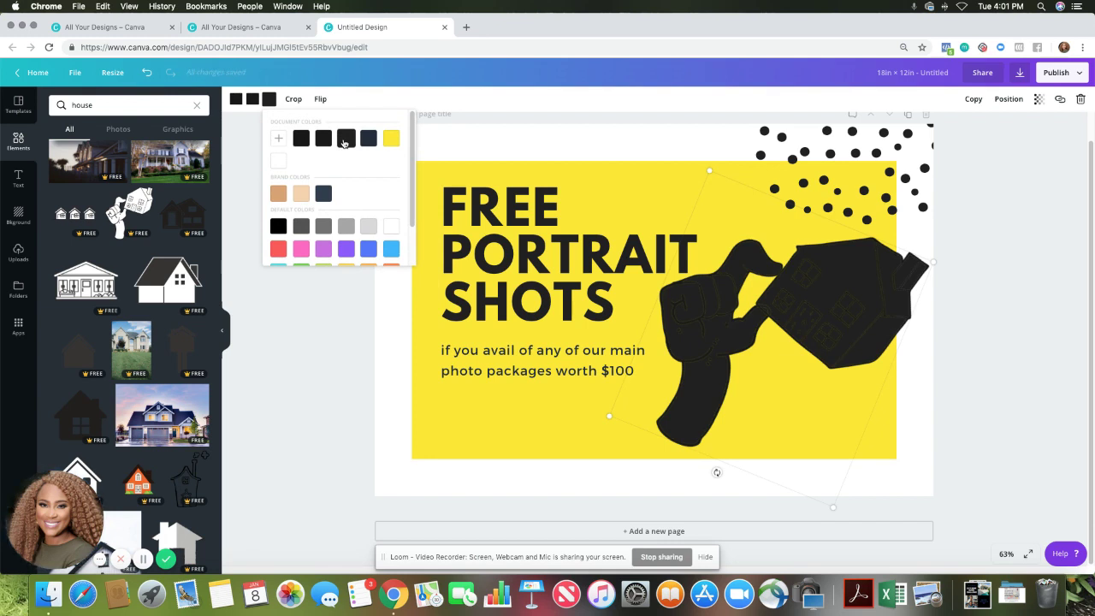
# Try blue and light blue from the default colors on the hand's outline.
pyautogui.click(253, 100)
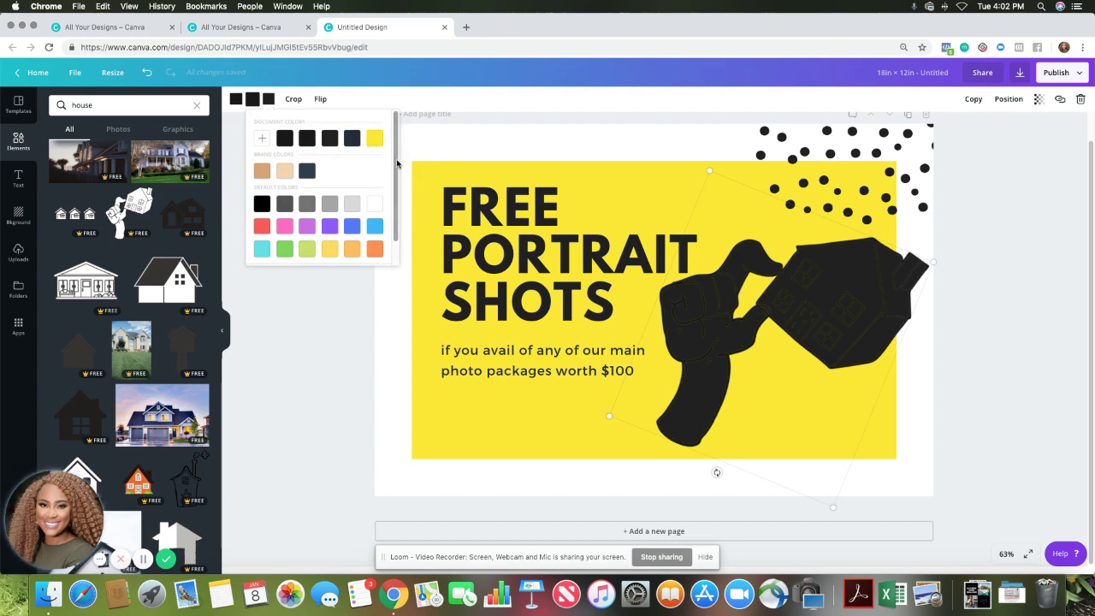
pyautogui.scroll(-1, 360, 188)
pyautogui.click(351, 225)
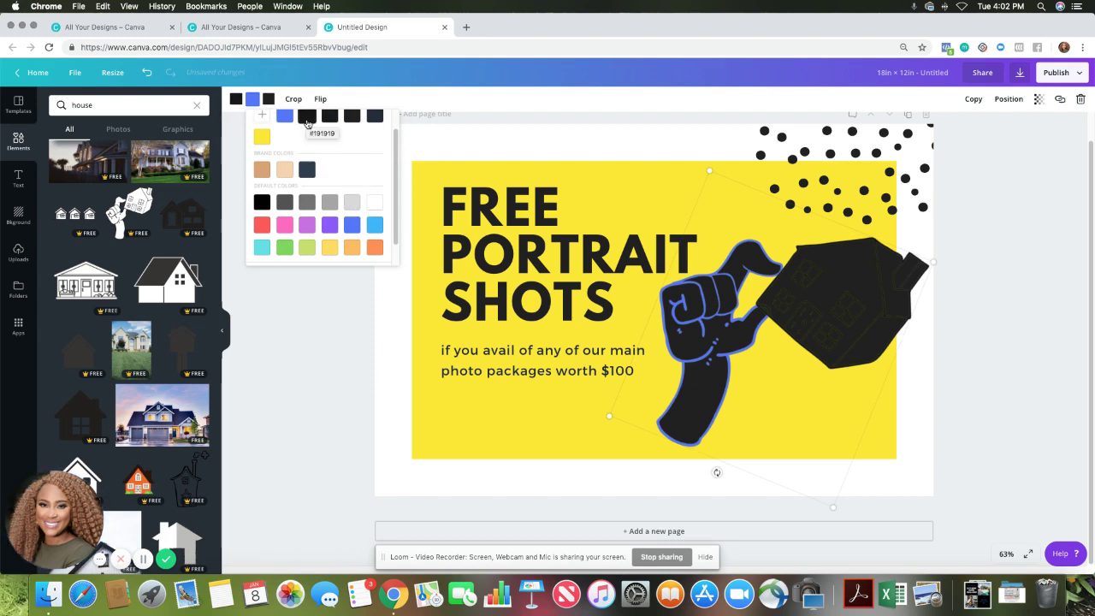
pyautogui.click(284, 225)
pyautogui.click(307, 226)
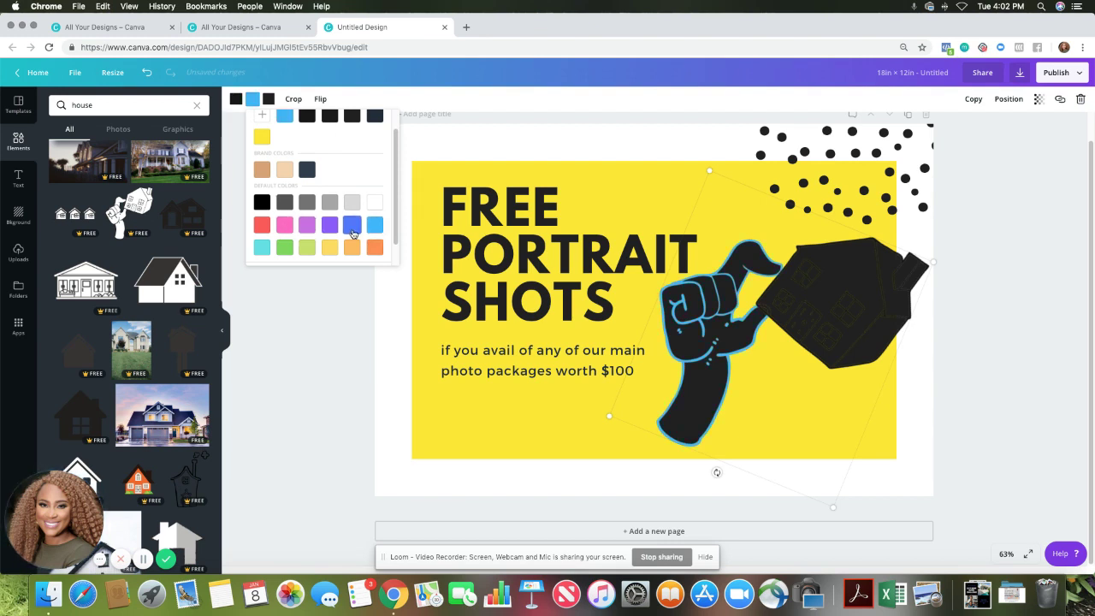
# Recolor the house's outline, trying the template yellow, light blue and orange before applying the golden yellow default color.
pyautogui.click(235, 99)
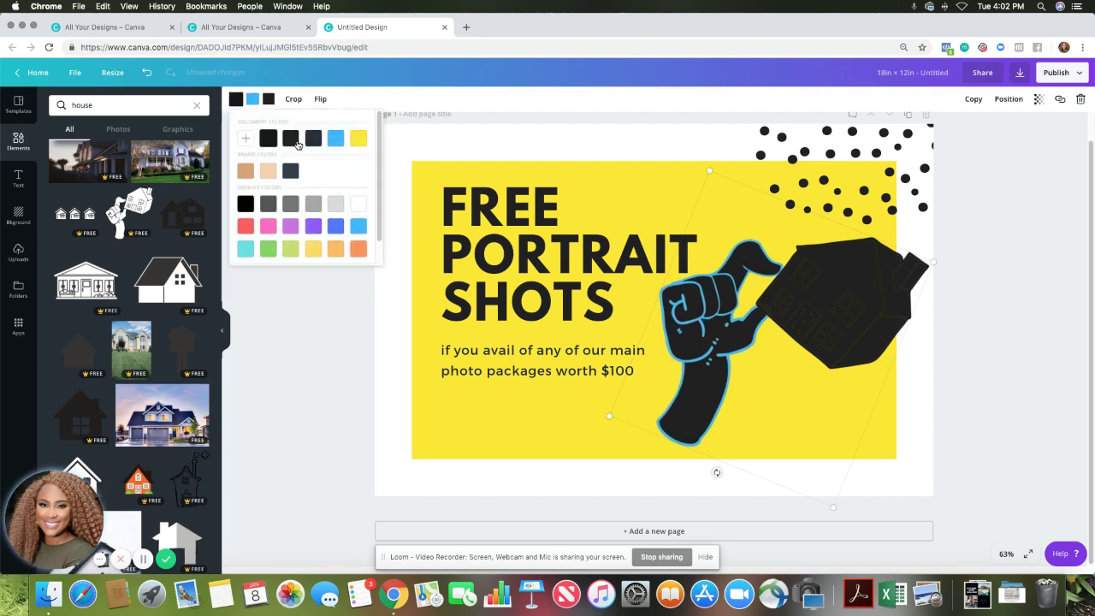
pyautogui.click(355, 137)
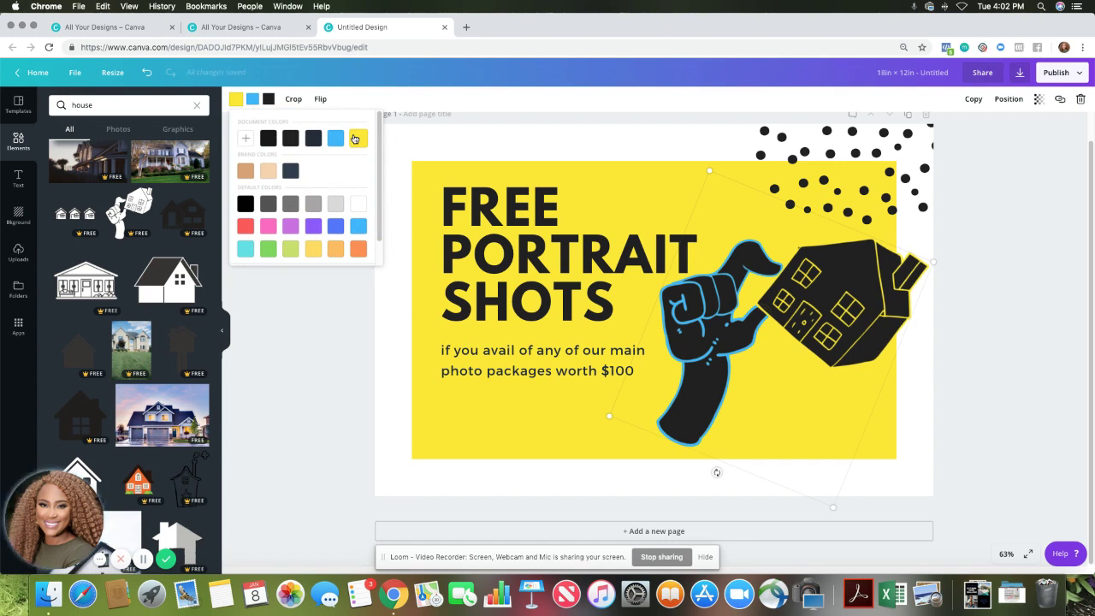
pyautogui.click(359, 229)
pyautogui.scroll(-1, 359, 230)
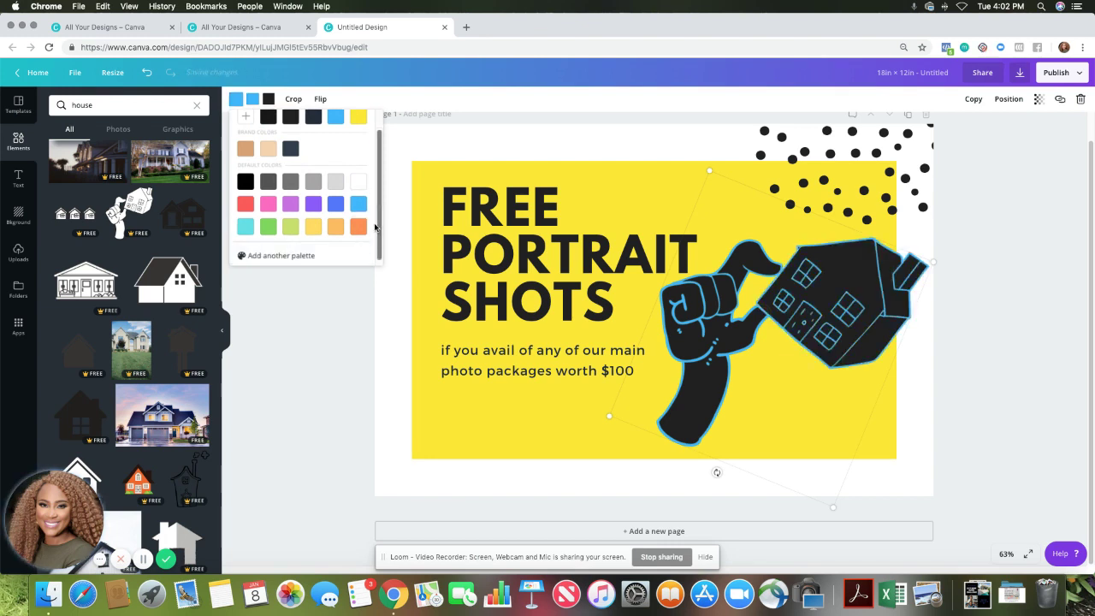
pyautogui.click(356, 226)
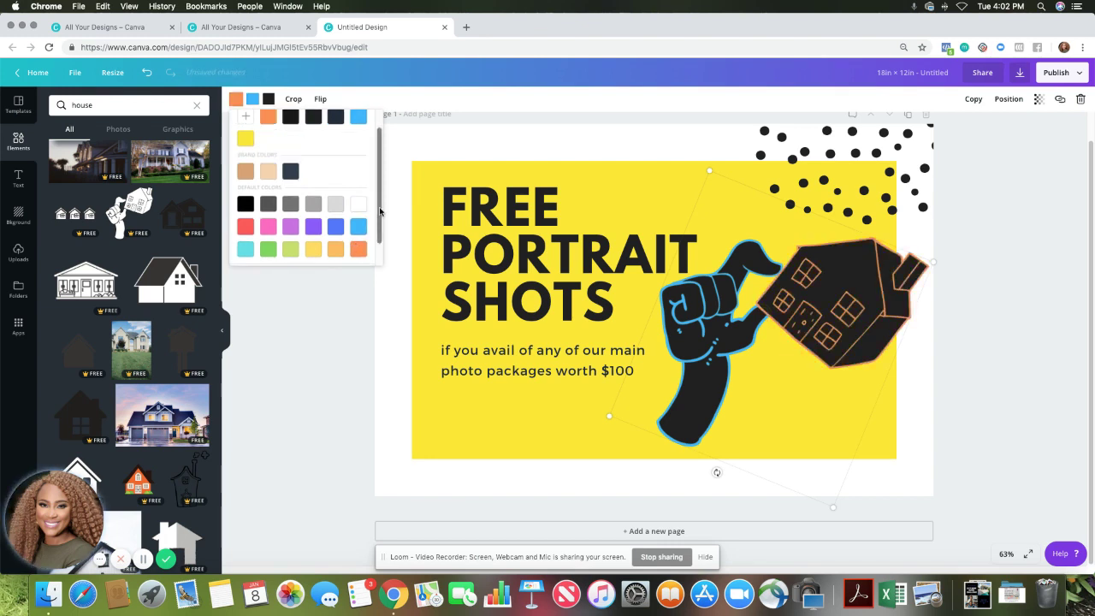
pyautogui.scroll(-1, 377, 225)
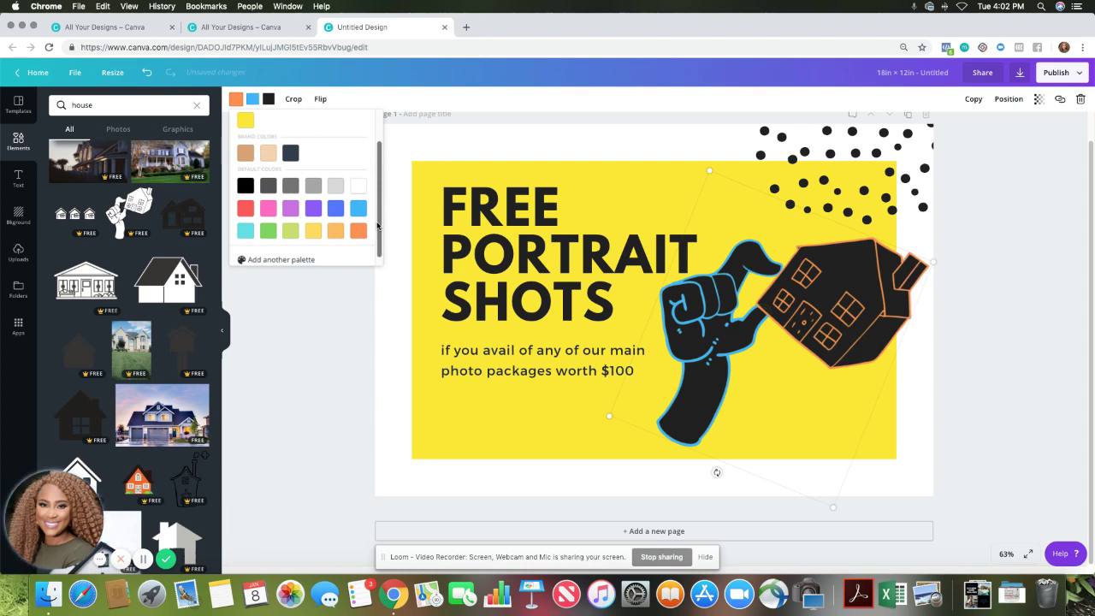
pyautogui.scroll(2, 368, 227)
pyautogui.scroll(-1, 304, 244)
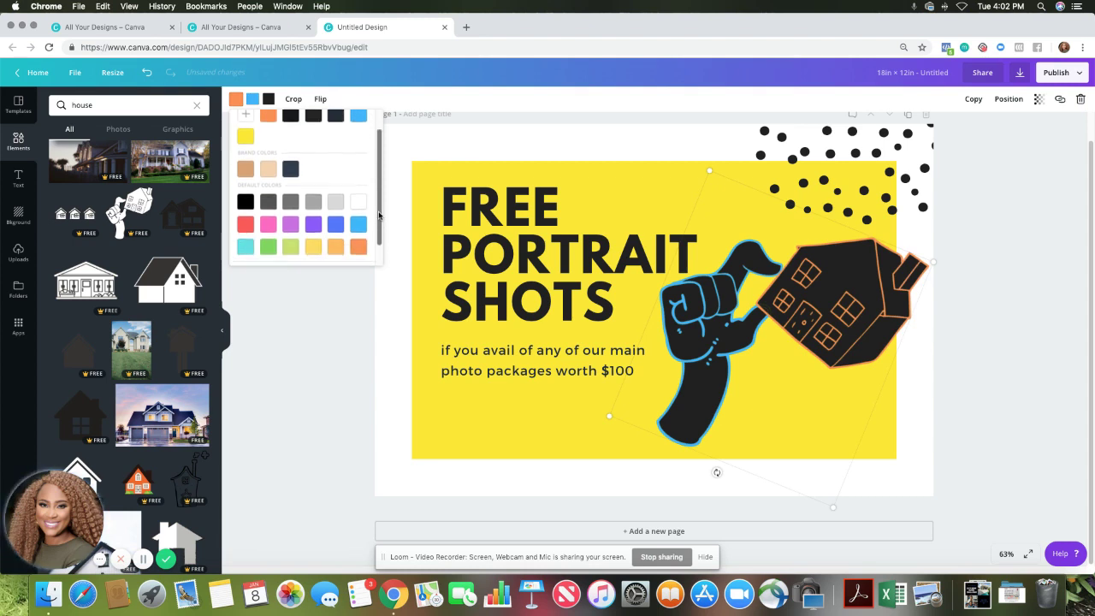
pyautogui.click(313, 243)
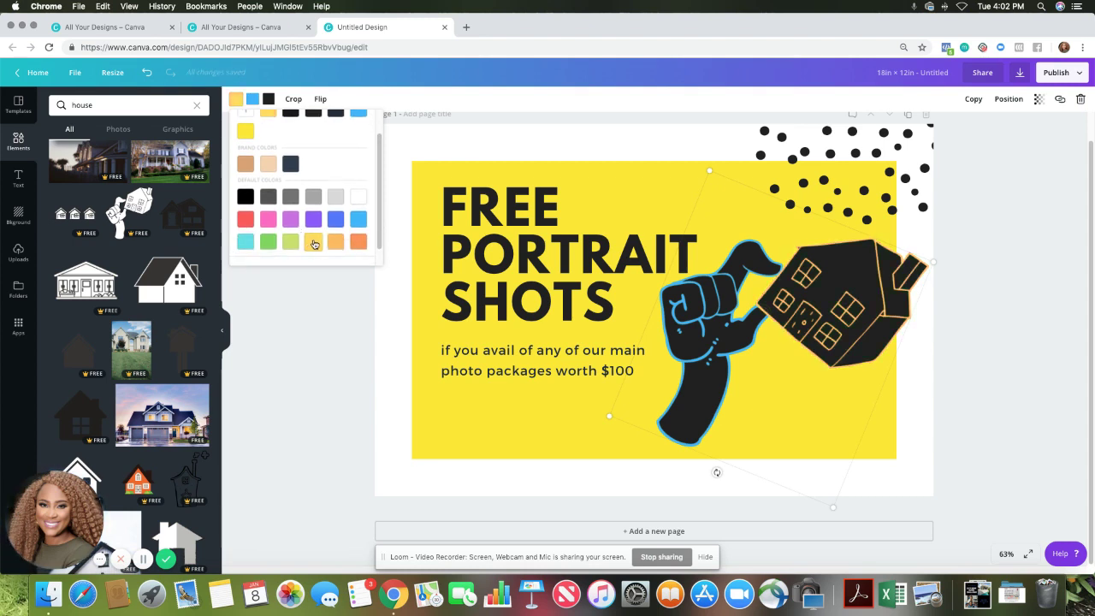
# Try a white fill on the hand-and-house illustration and set it back to black.
pyautogui.click(269, 99)
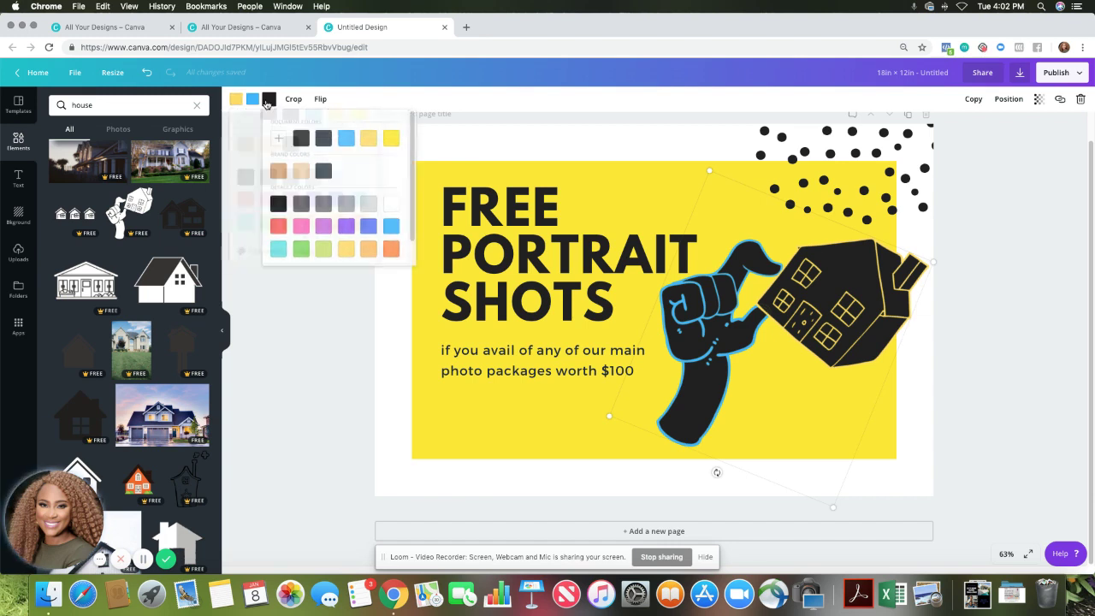
pyautogui.click(391, 203)
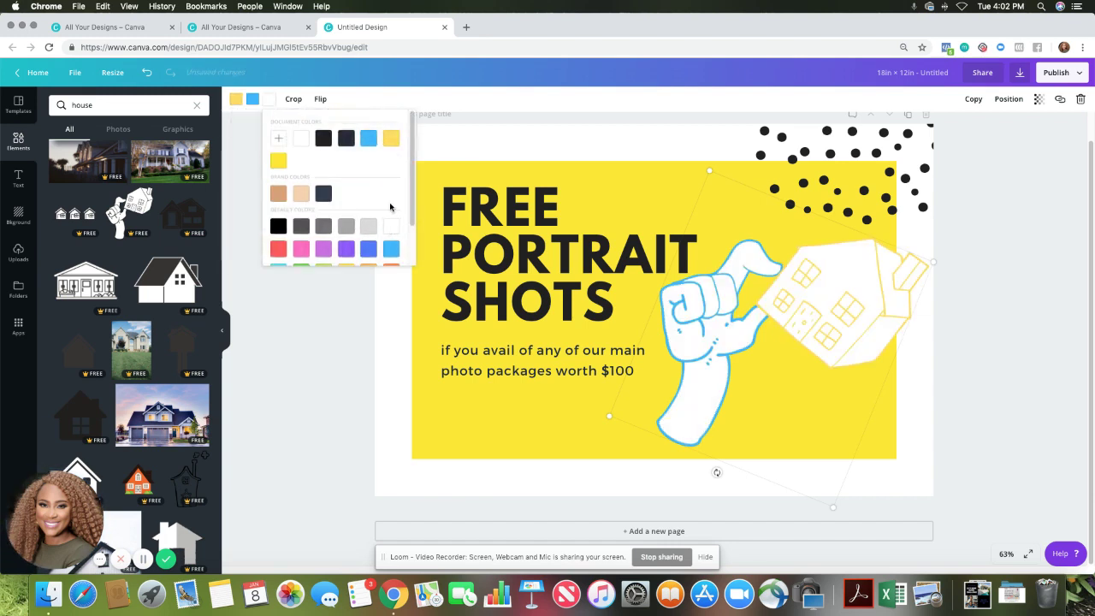
pyautogui.click(320, 139)
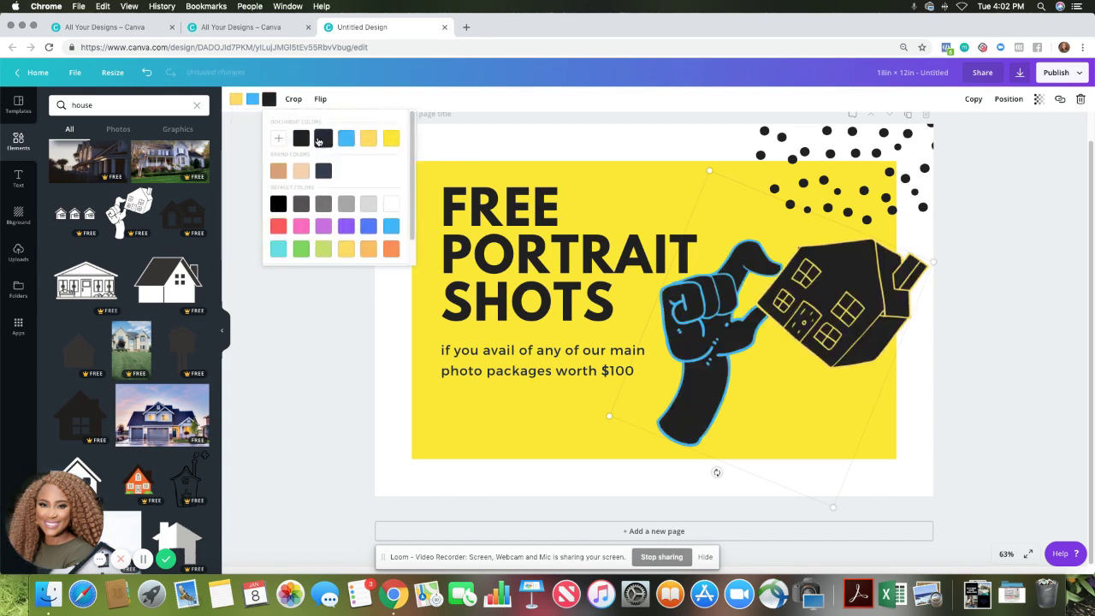
# Recolor the hand's outline, trying black before applying white, and deselect the illustration.
pyautogui.click(252, 98)
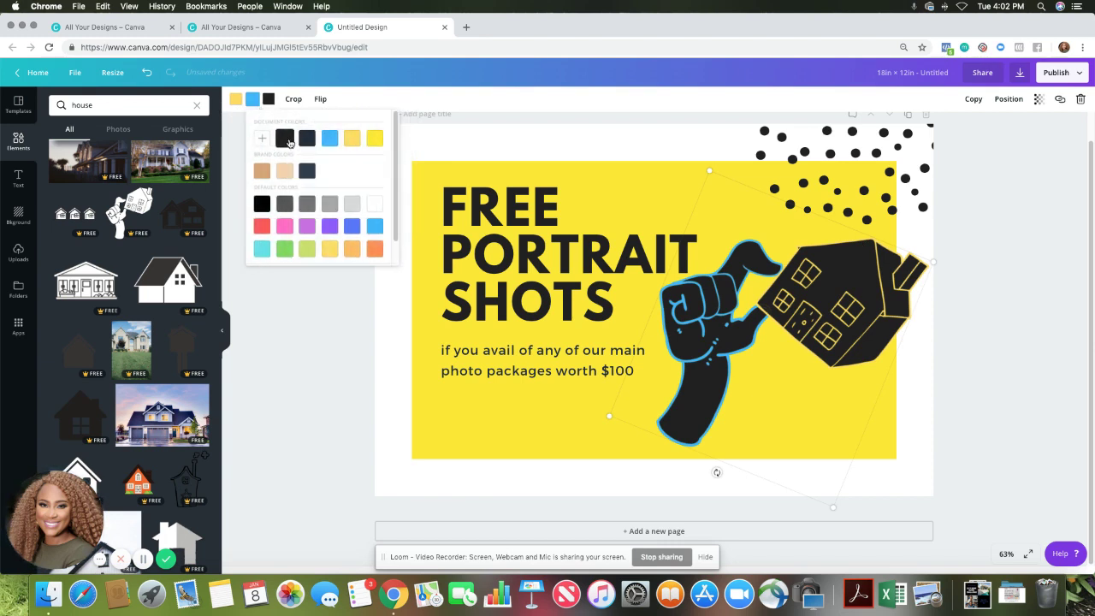
pyautogui.click(286, 139)
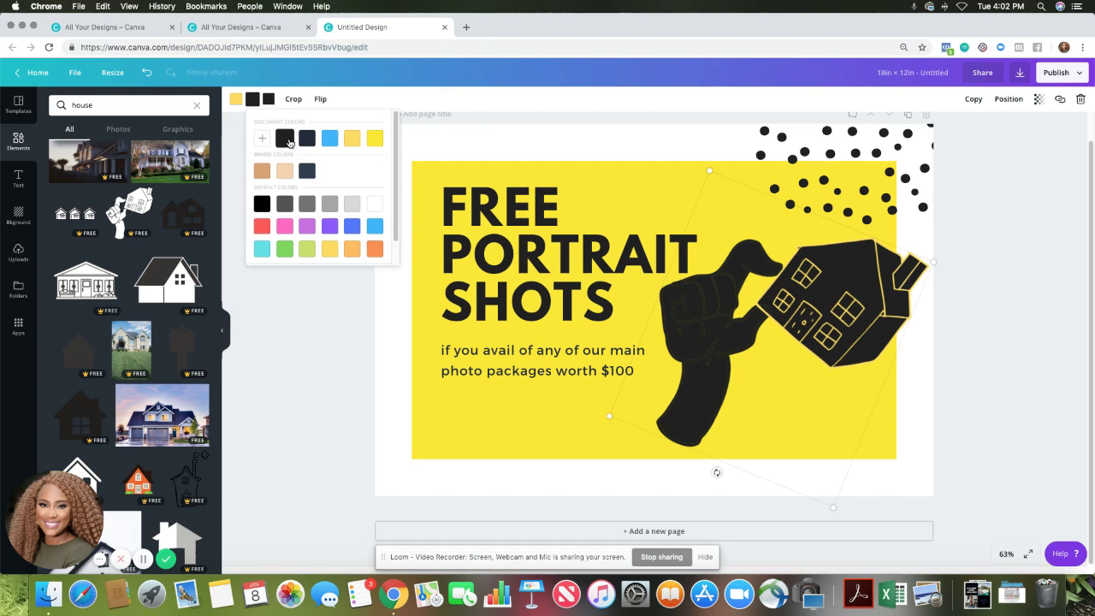
pyautogui.click(375, 203)
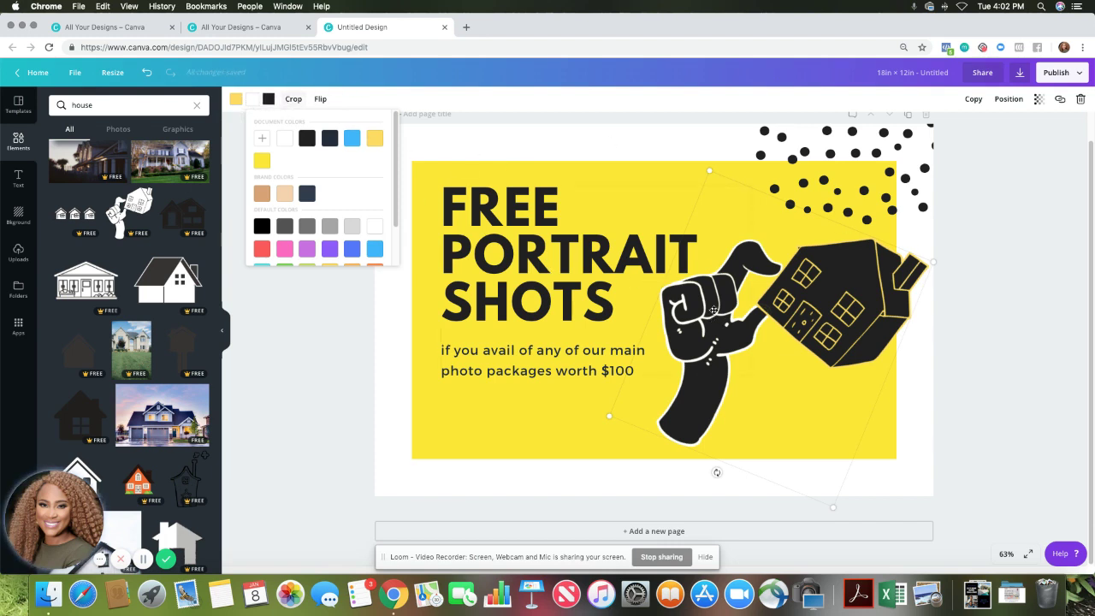
pyautogui.click(770, 303)
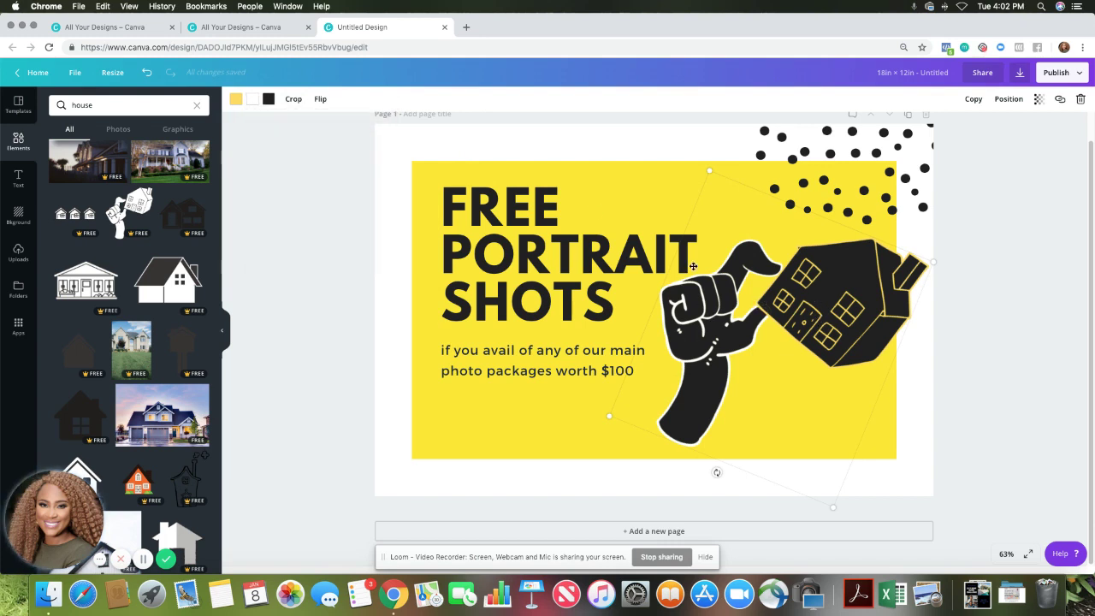
pyautogui.click(1027, 287)
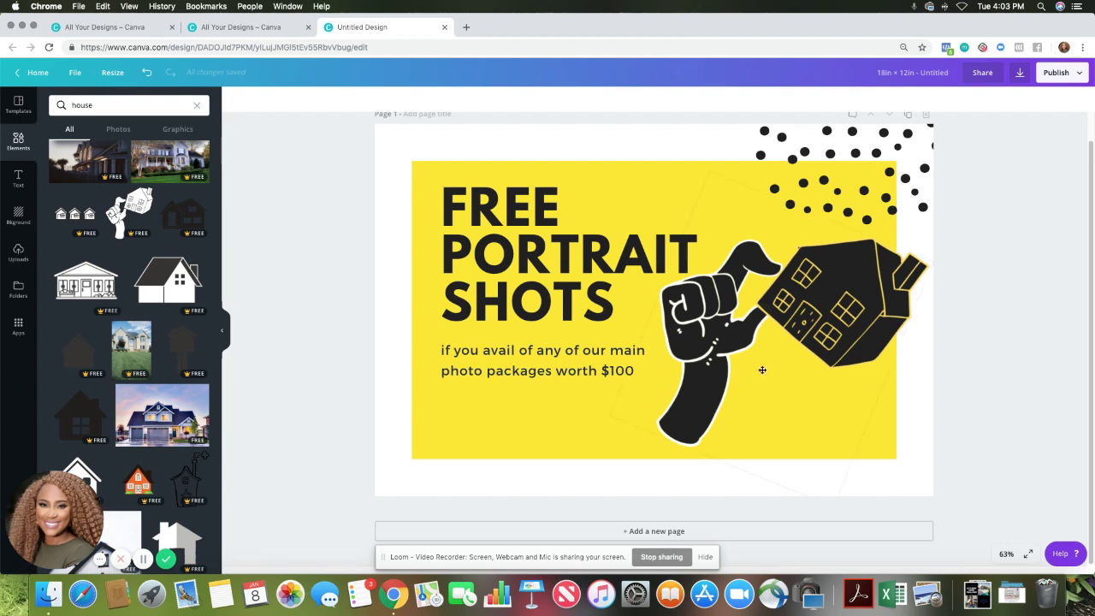
# Delete the black dot pattern from the page's upper-right corner.
pyautogui.click(813, 150)
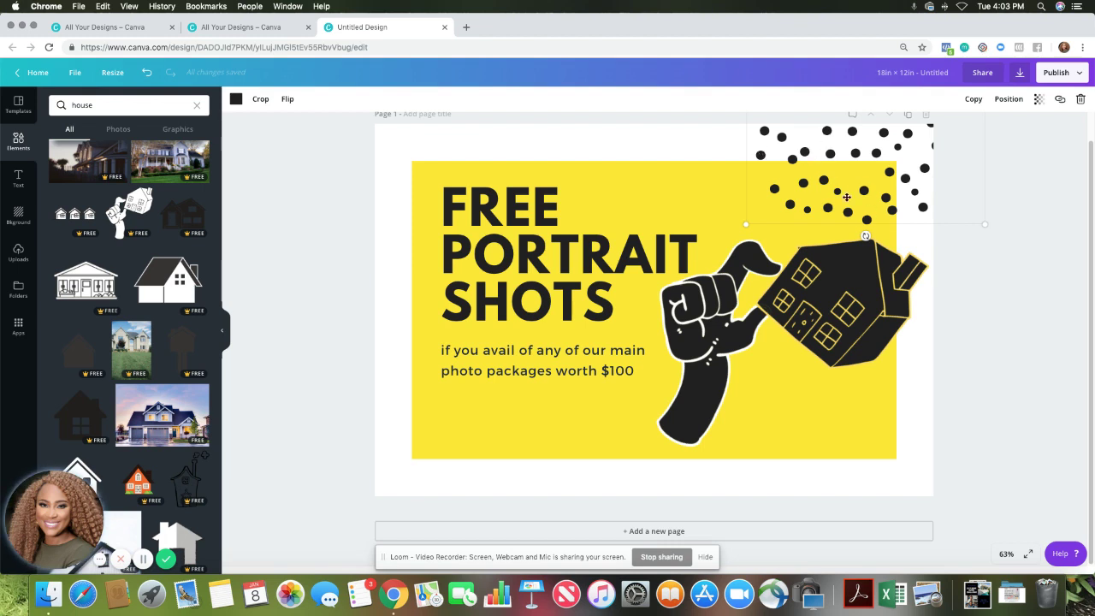
pyautogui.click(1080, 99)
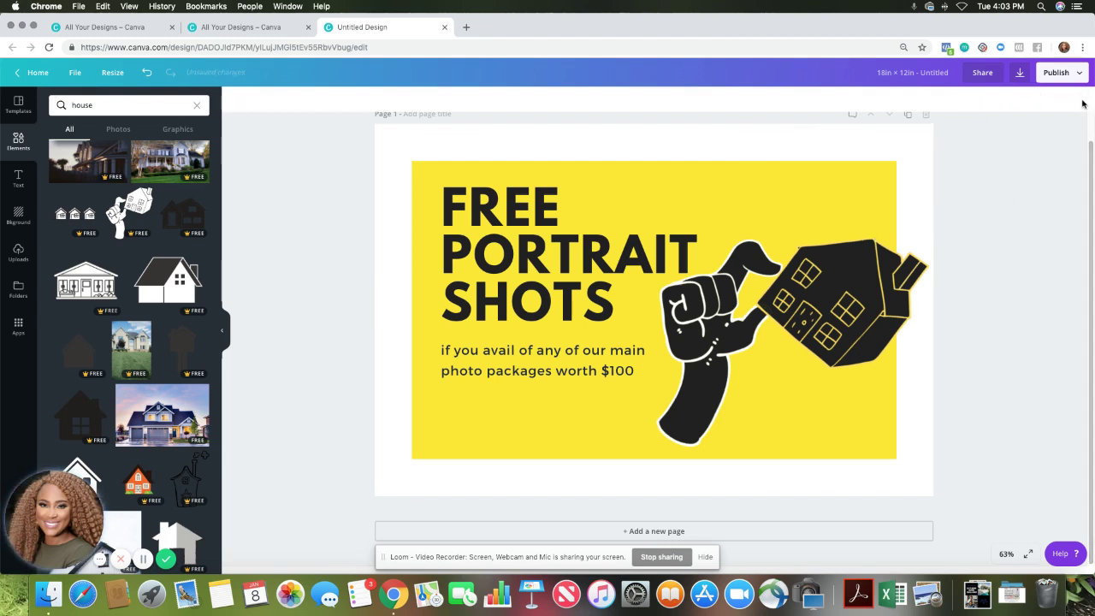
pyautogui.click(636, 145)
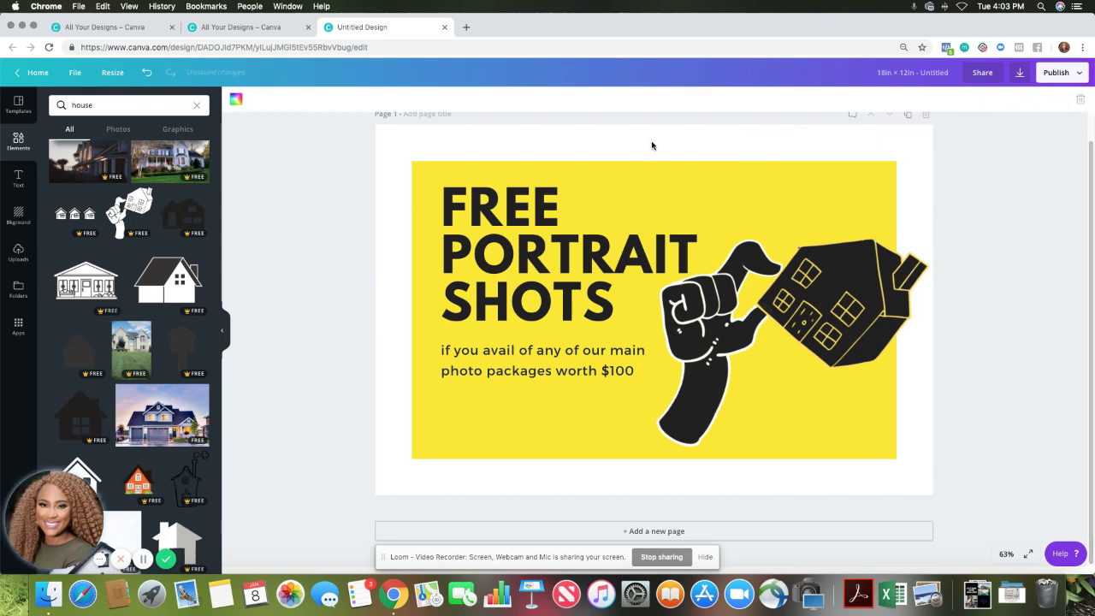
# Replace the heading with "WE BUY HOUSES" on three lines and move the text group closer to the yellow panel's upper-left corner.
pyautogui.click(550, 220)
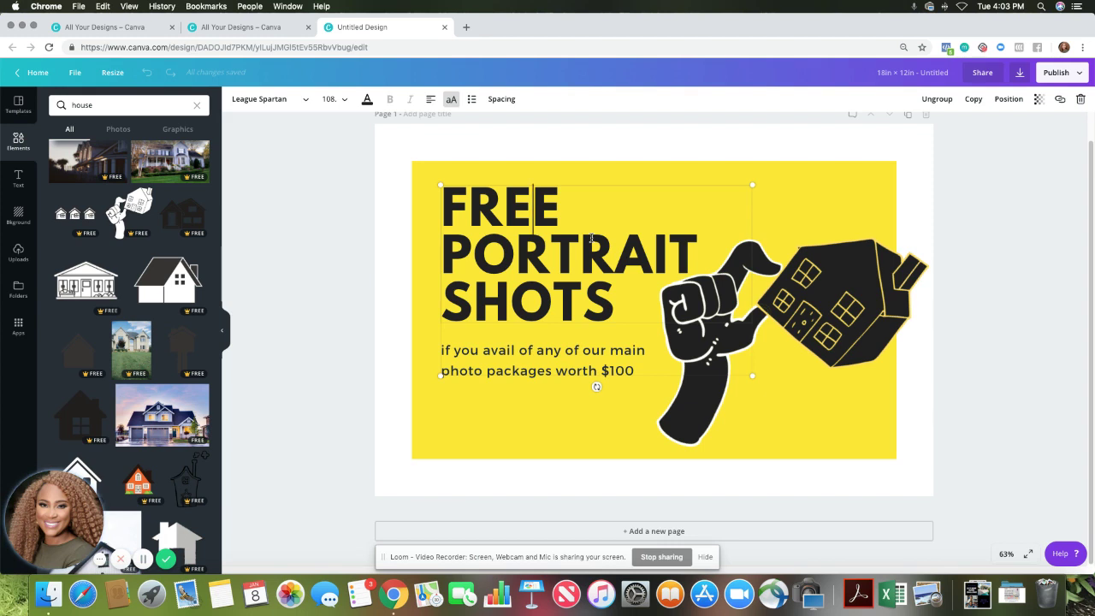
pyautogui.moveTo(630, 292); pyautogui.dragTo(441, 198)
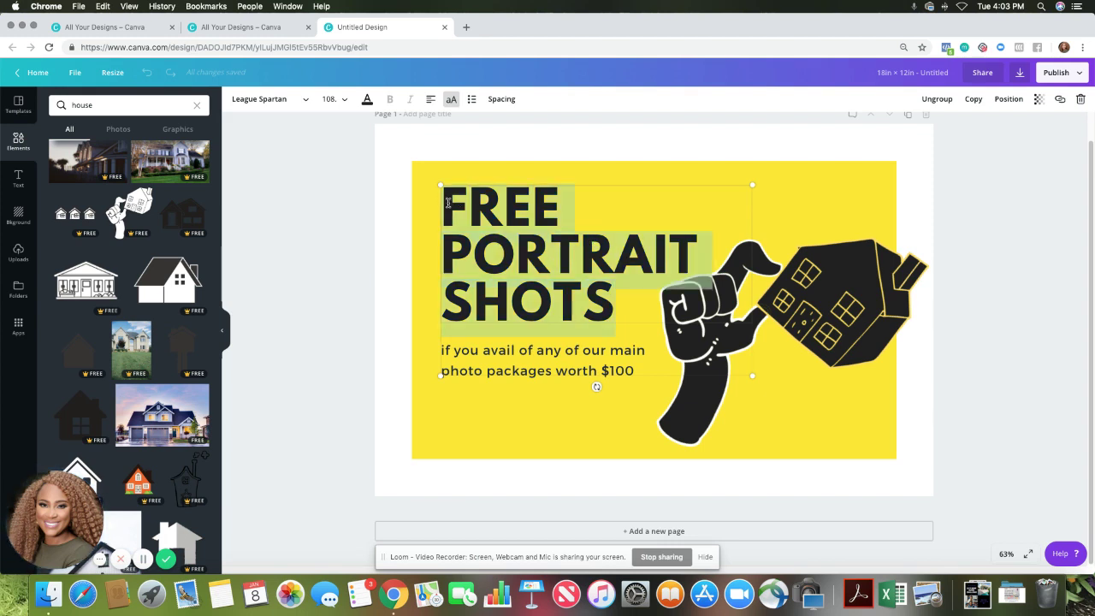
pyautogui.write('WE')
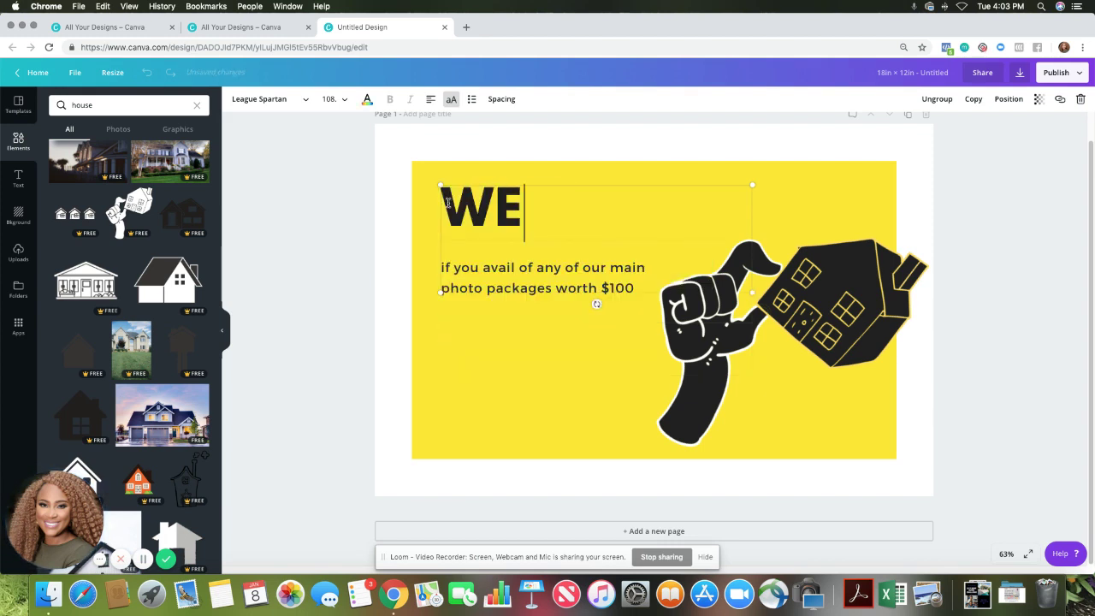
pyautogui.press('Return')
pyautogui.write('BUY')
pyautogui.press('Return')
pyautogui.write('H')
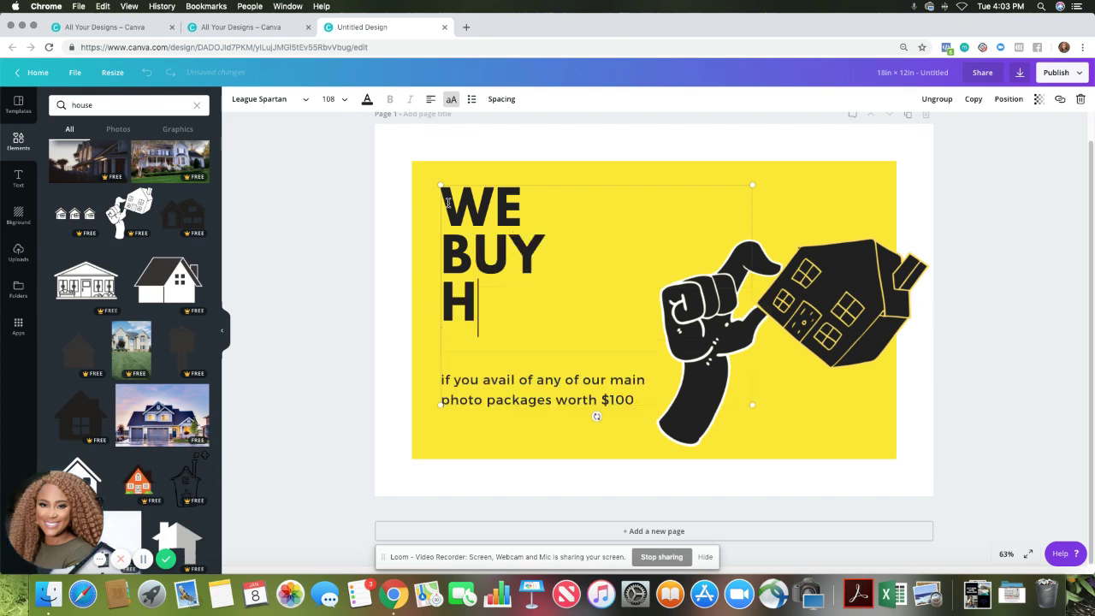
pyautogui.write('OUSES')
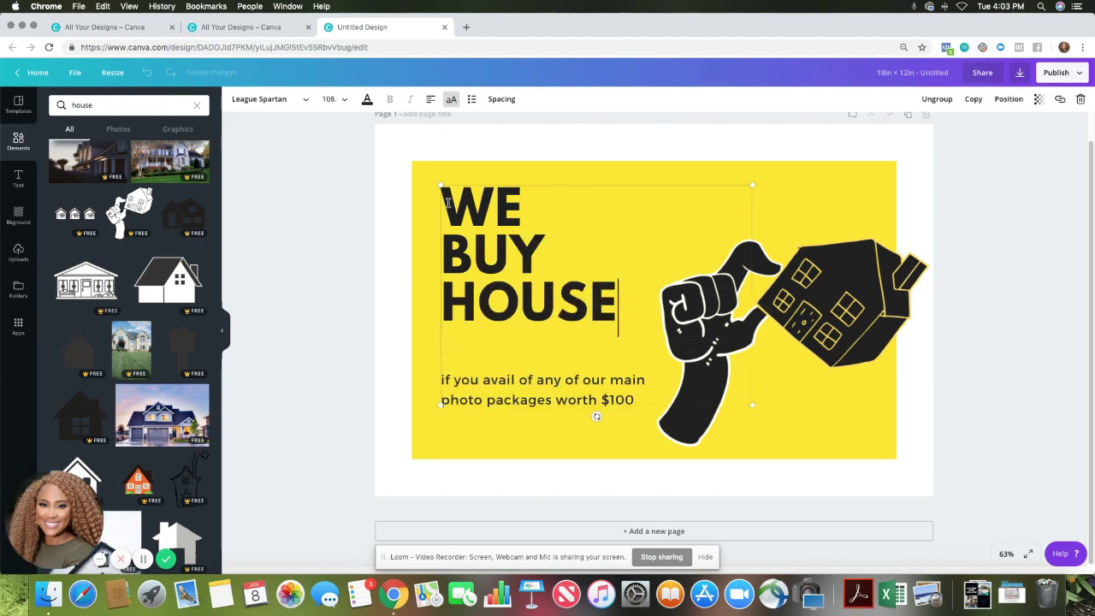
pyautogui.click(1002, 300)
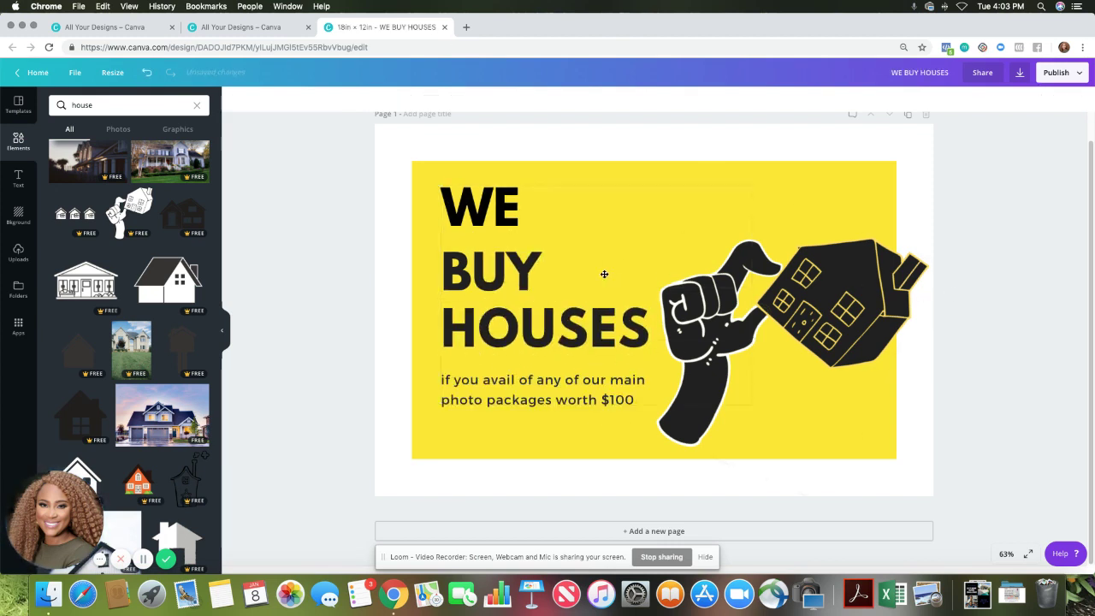
pyautogui.moveTo(540, 279); pyautogui.dragTo(521, 263)
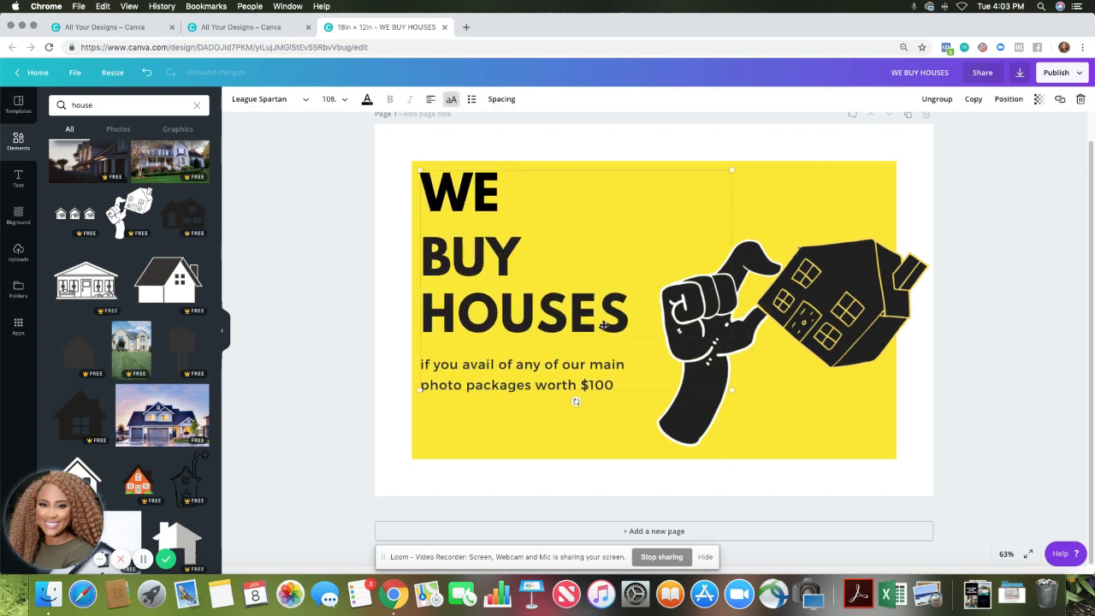
# Replace the text under the heading with "NEED REPAIRS?" and "DISTRESSED HOME?" on two separate lines.
pyautogui.click(569, 378)
pyautogui.moveTo(621, 381); pyautogui.dragTo(420, 362)
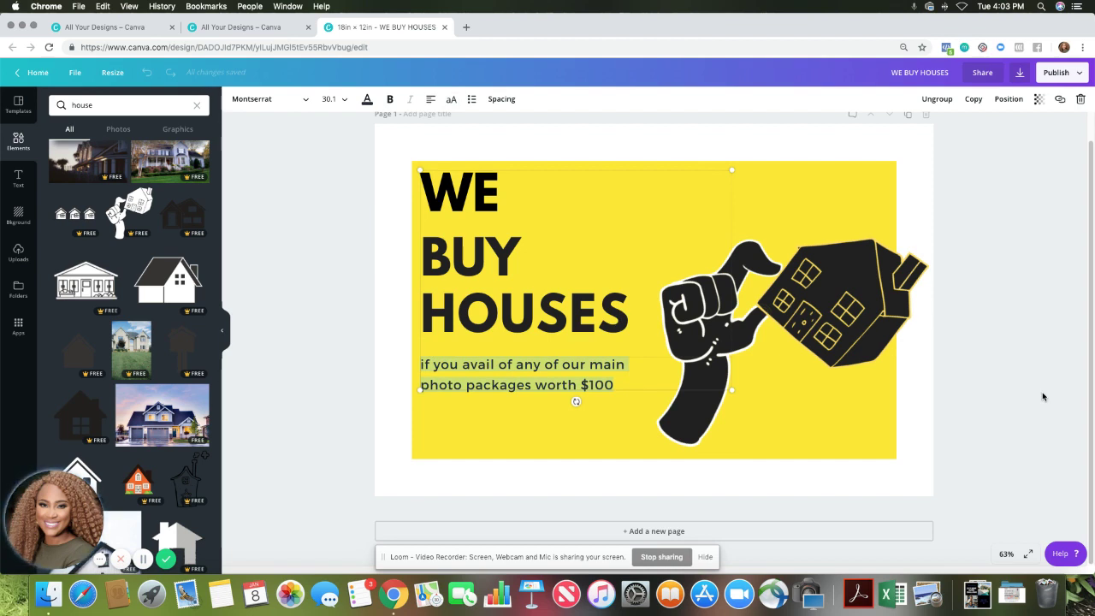
pyautogui.write('NEED')
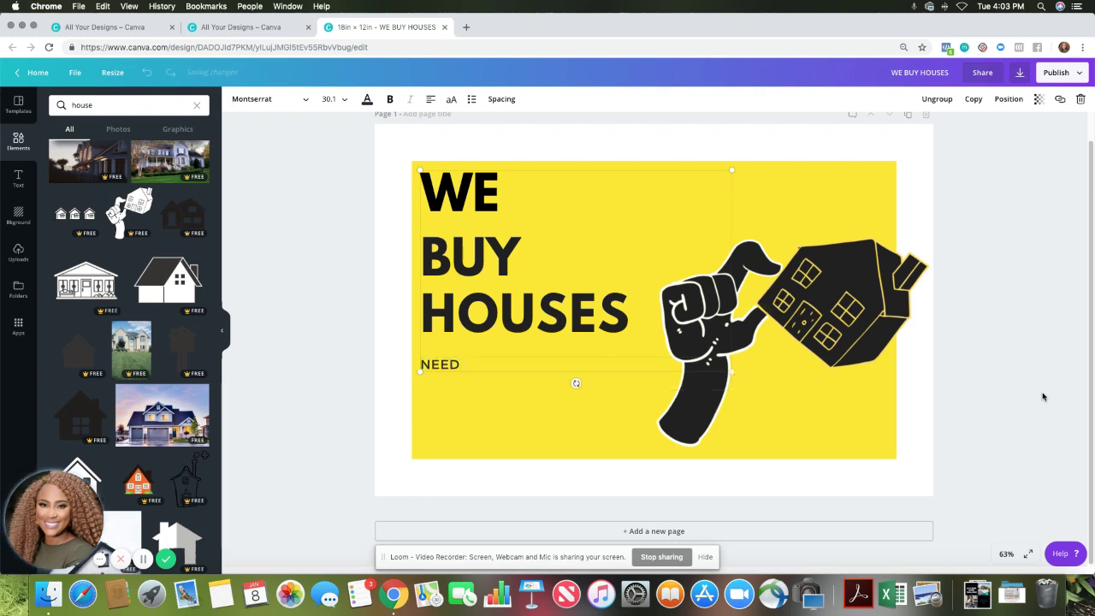
pyautogui.write(' TERE')
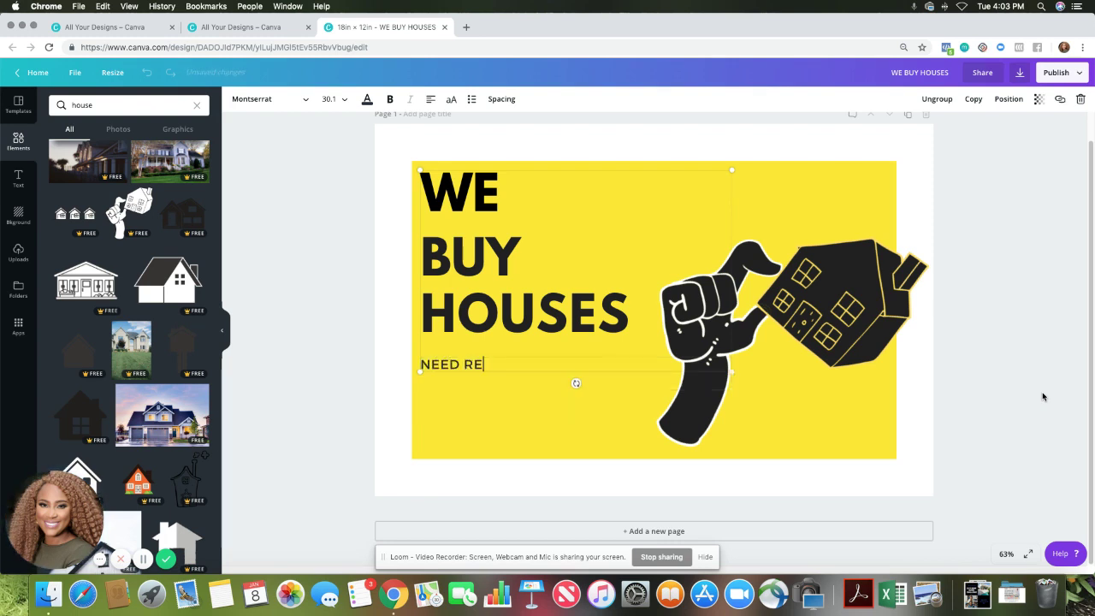
pyautogui.write('PAIRS?')
pyautogui.press('Return')
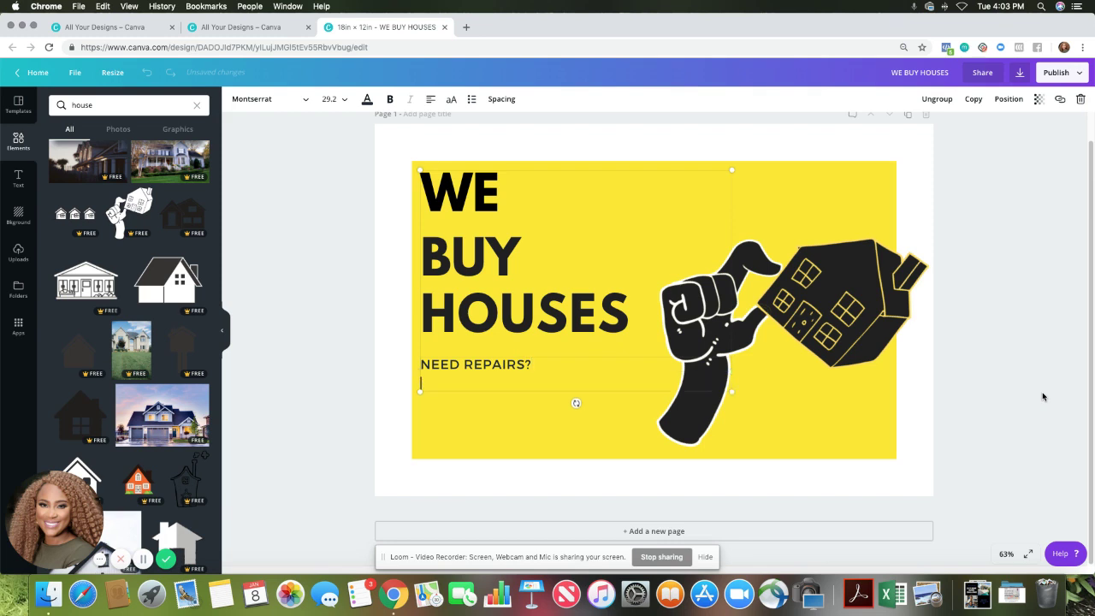
pyautogui.write('DISTRESSED HOME')
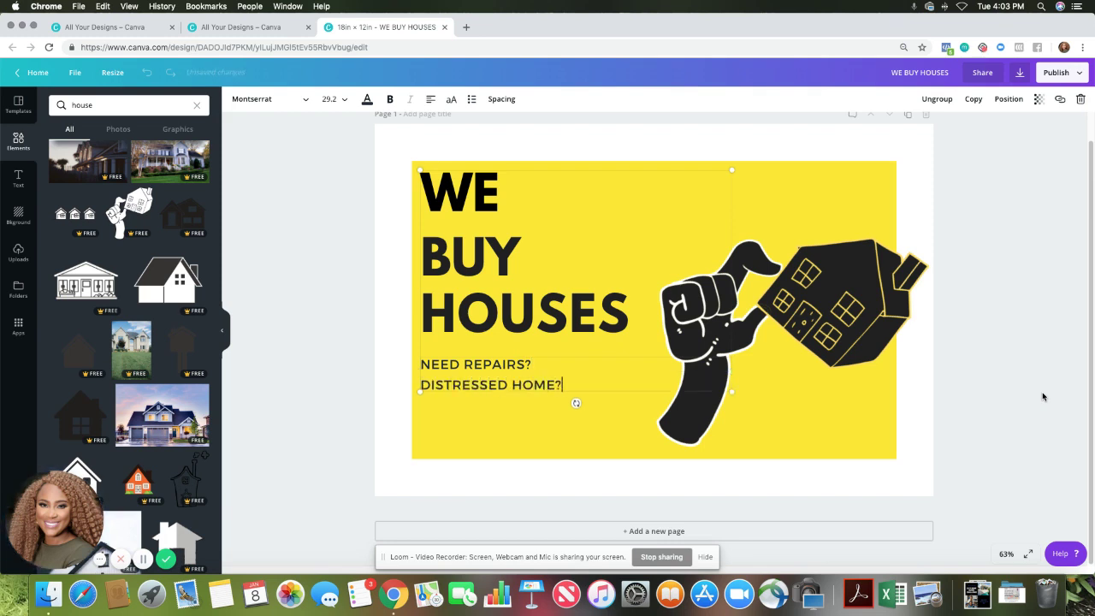
pyautogui.write('?')
# Add "FACING FORECLOSURE?" as a third line below "DISTRESSED HOME?", correcting the spelling, and deselect the text.
pyautogui.press('Return')
pyautogui.write('FACI')
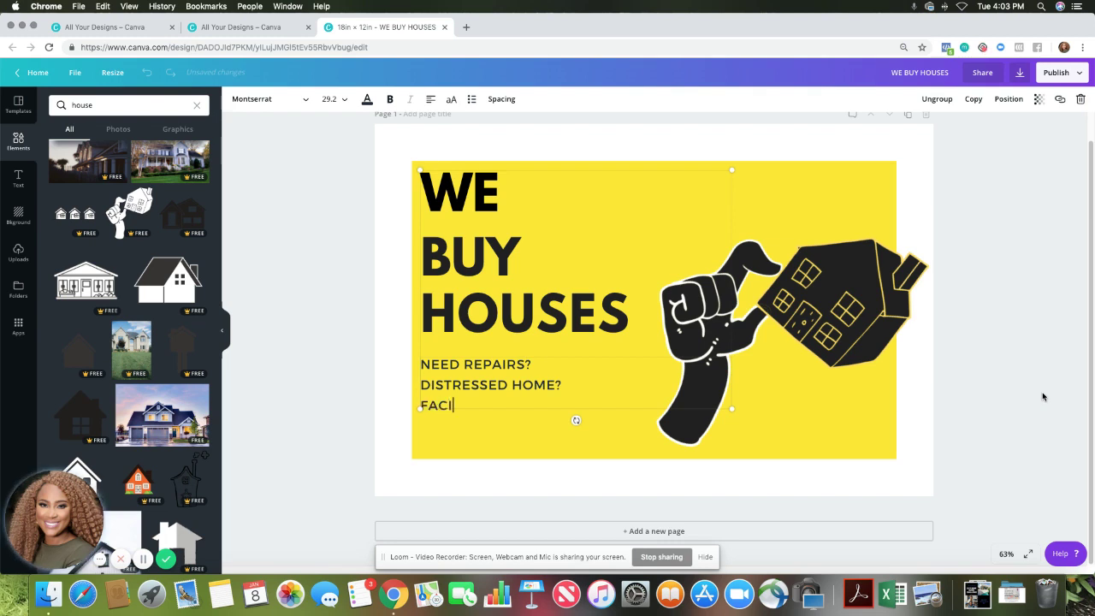
pyautogui.write('NG FORECLOR')
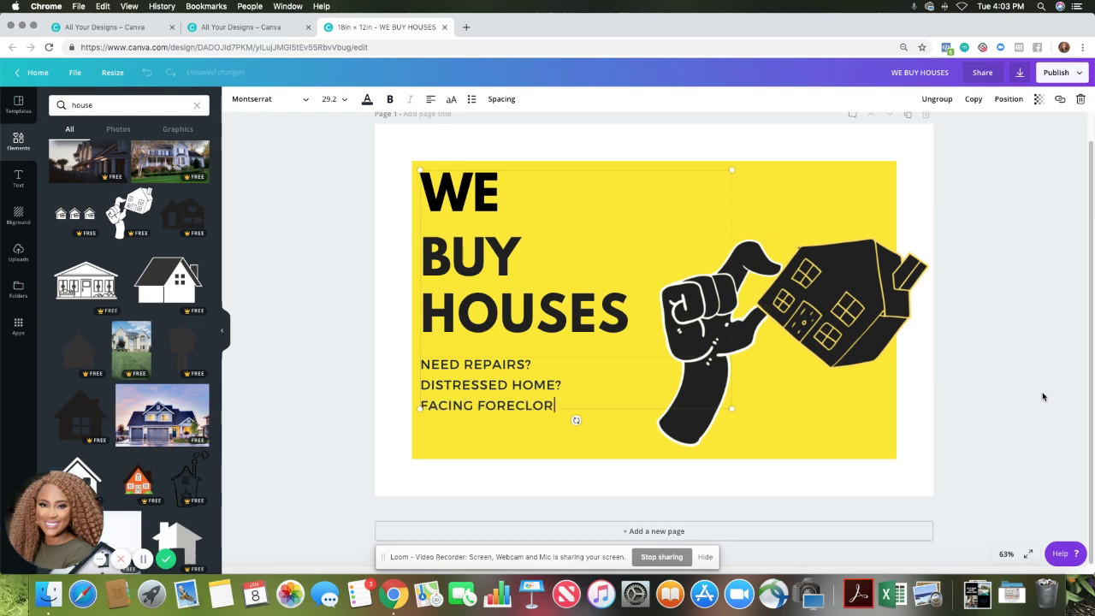
pyautogui.press('BackSpace')
pyautogui.press('BackSpace')
pyautogui.press('BackSpace')
pyautogui.press('BackSpace')
pyautogui.press('BackSpace')
pyautogui.press('BackSpace')
pyautogui.write('CLOSURE')
pyautogui.click(1054, 384)
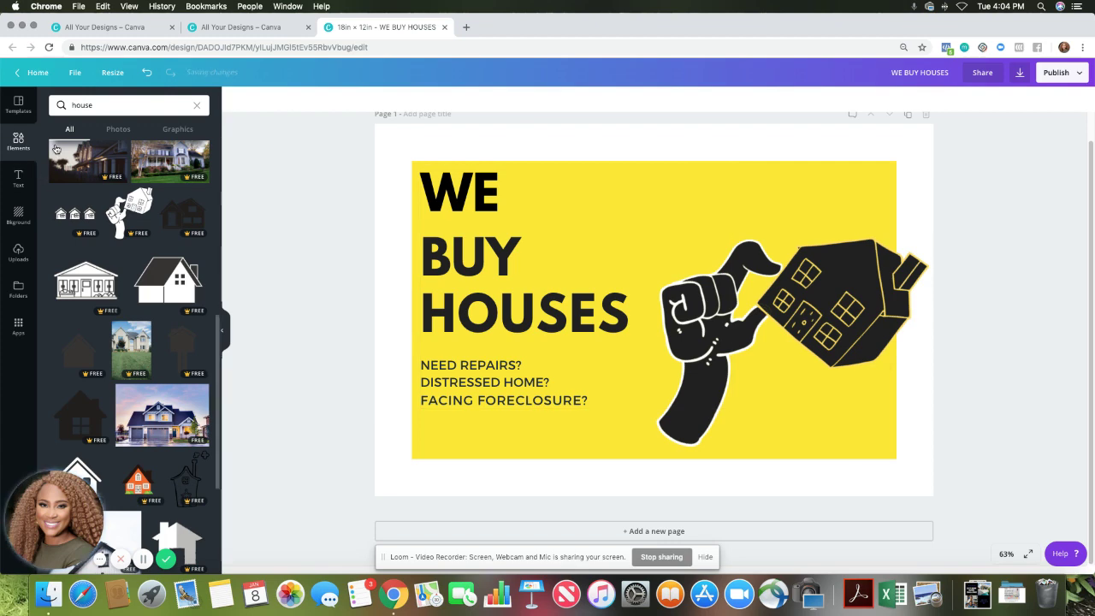
# Add a heading text box and place it above the hand illustration, near the yellow panel's upper edge.
pyautogui.click(16, 178)
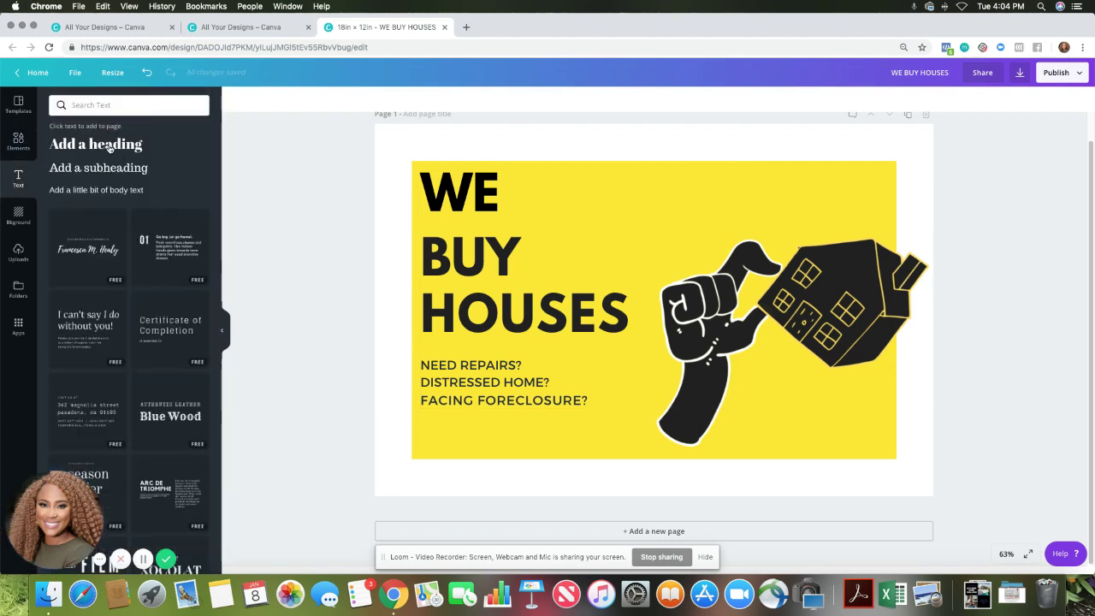
pyautogui.click(110, 147)
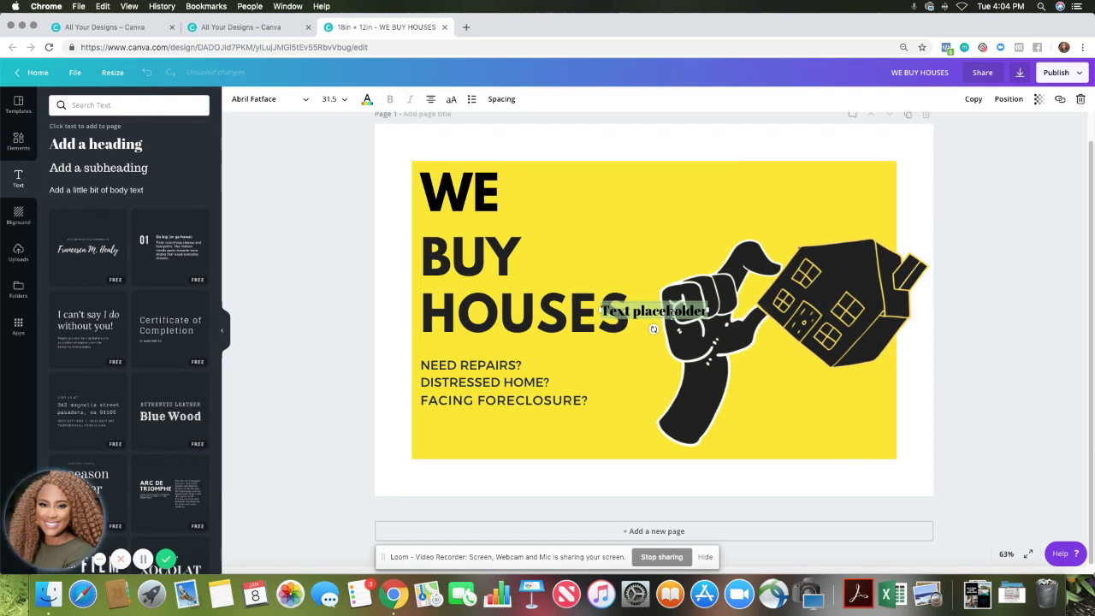
pyautogui.click(661, 311)
pyautogui.click(654, 350)
pyautogui.click(637, 317)
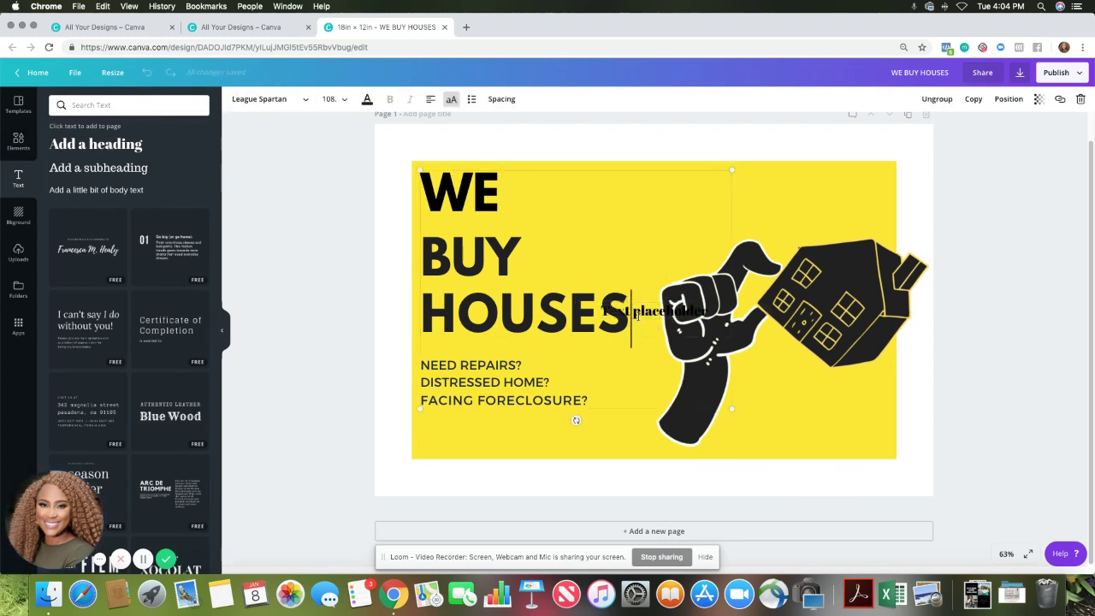
pyautogui.click(785, 358)
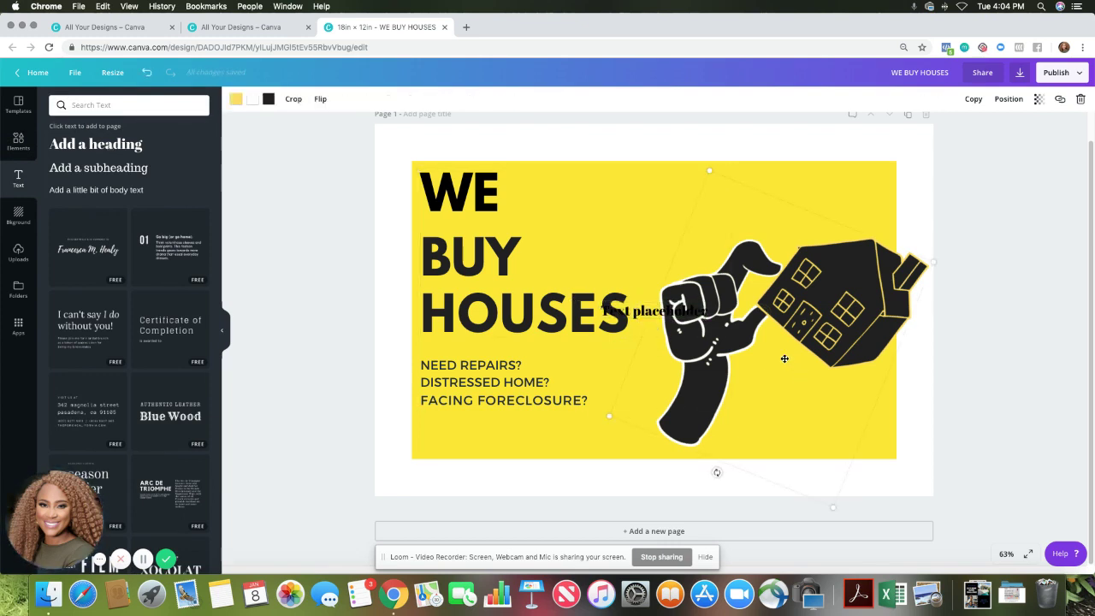
pyautogui.moveTo(692, 297); pyautogui.dragTo(773, 181)
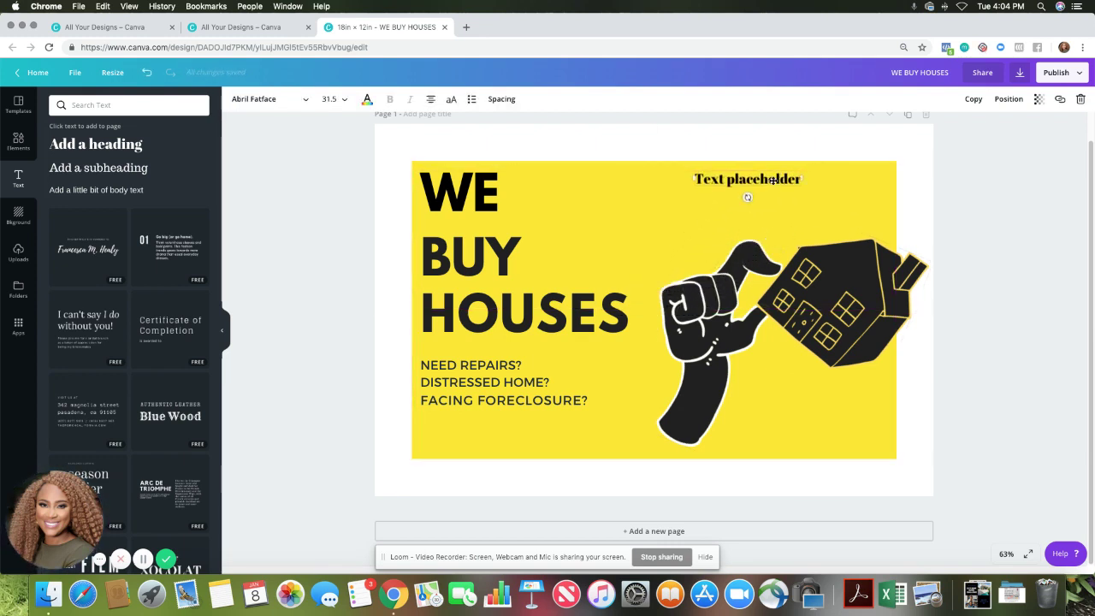
# Replace the new heading's placeholder text with the contact phone number.
pyautogui.doubleClick(772, 180)
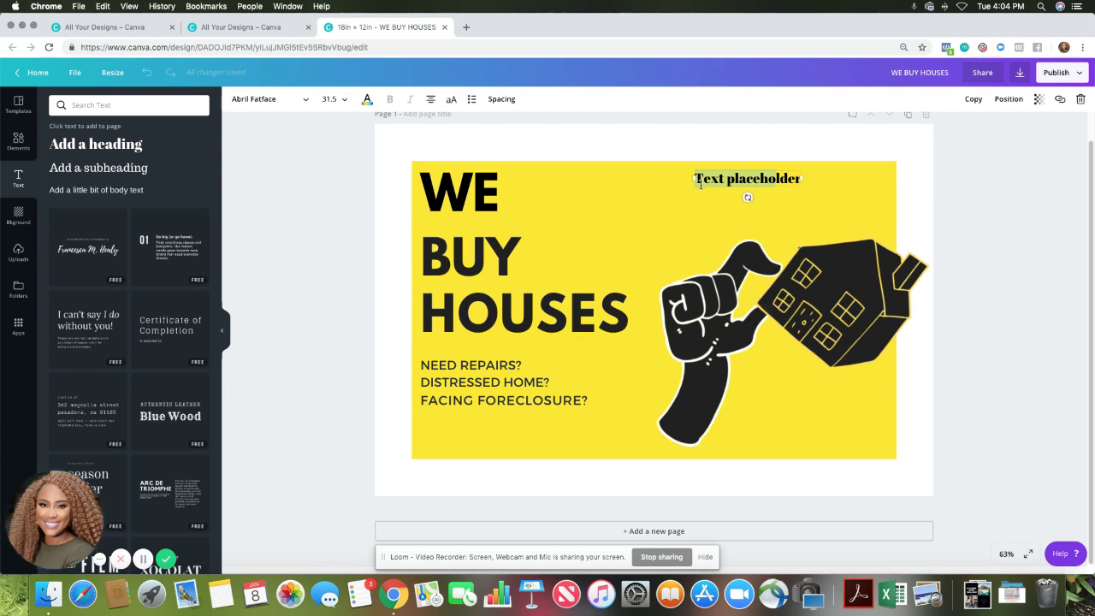
pyautogui.click(699, 184)
pyautogui.moveTo(699, 184); pyautogui.dragTo(827, 177)
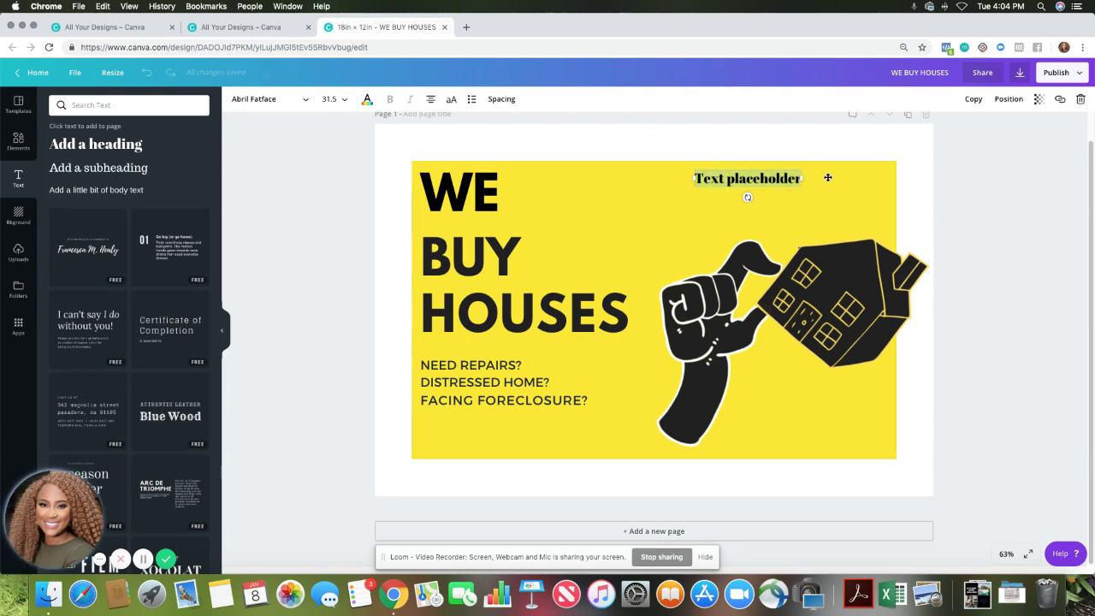
pyautogui.write('555')
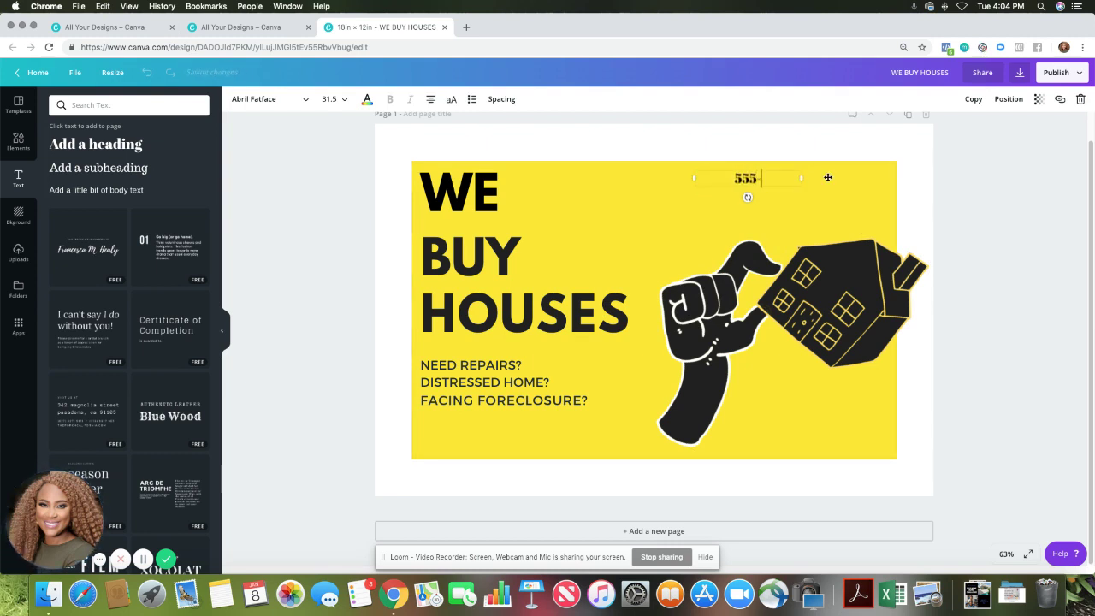
pyautogui.write('-555-5555')
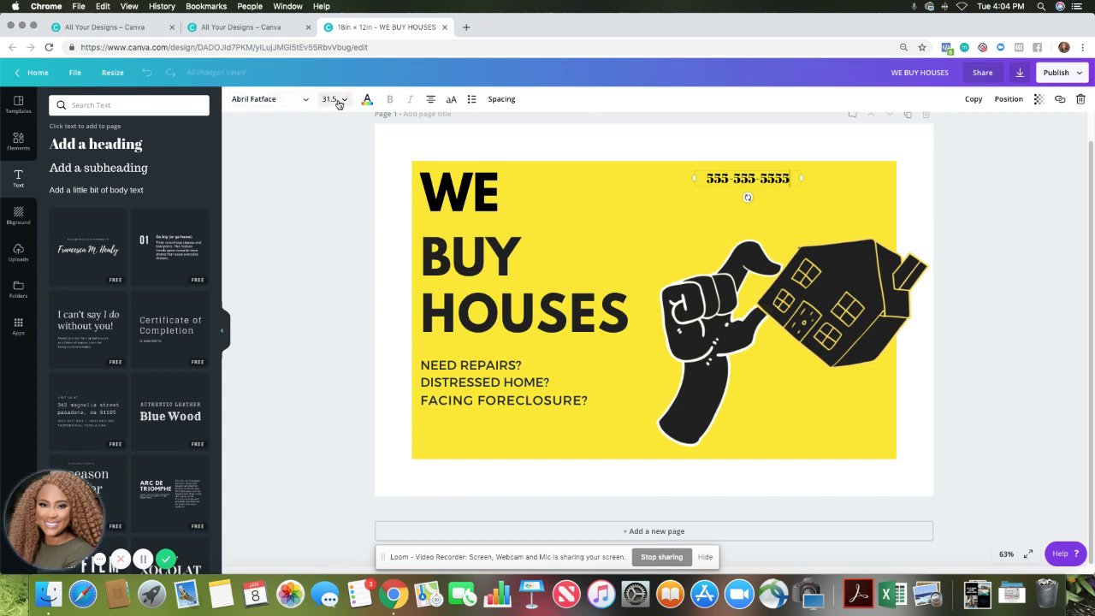
# Set the phone number's font to League Spartan to match the main heading.
pyautogui.click(279, 103)
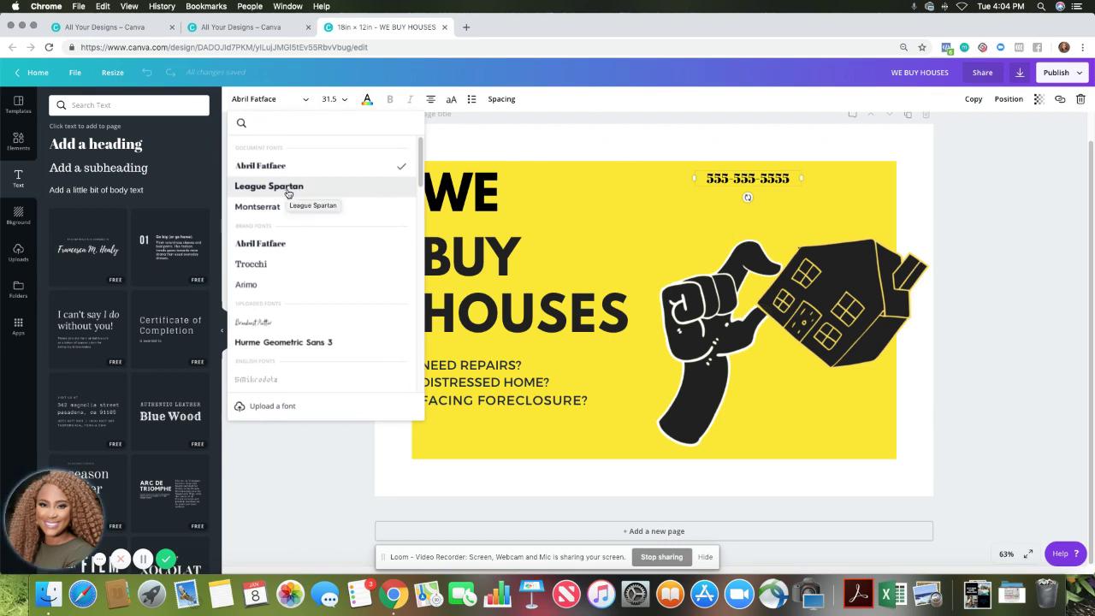
pyautogui.click(493, 258)
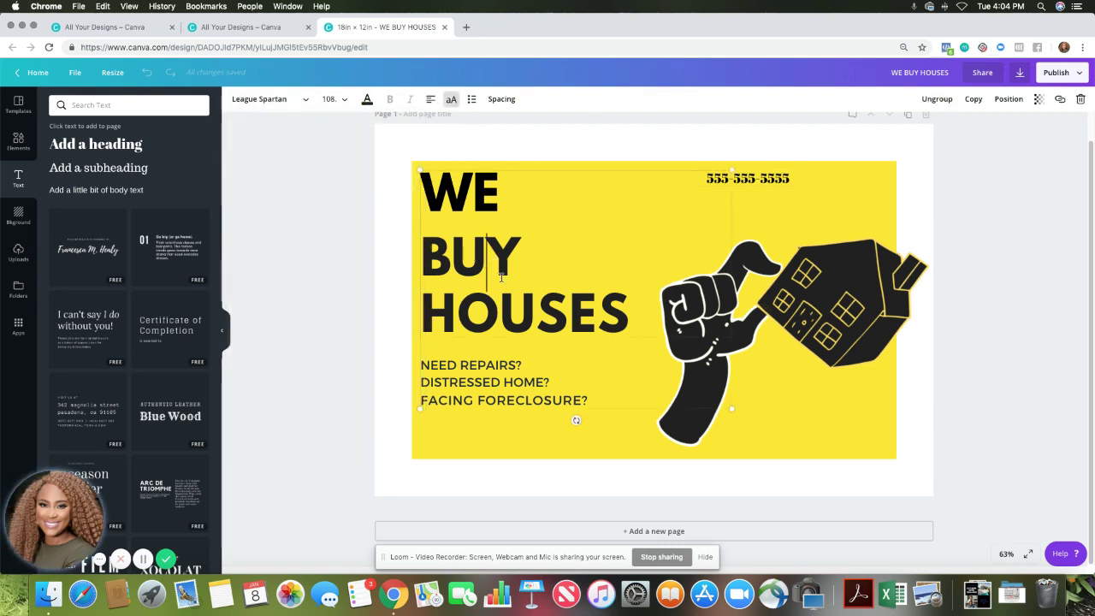
pyautogui.click(297, 103)
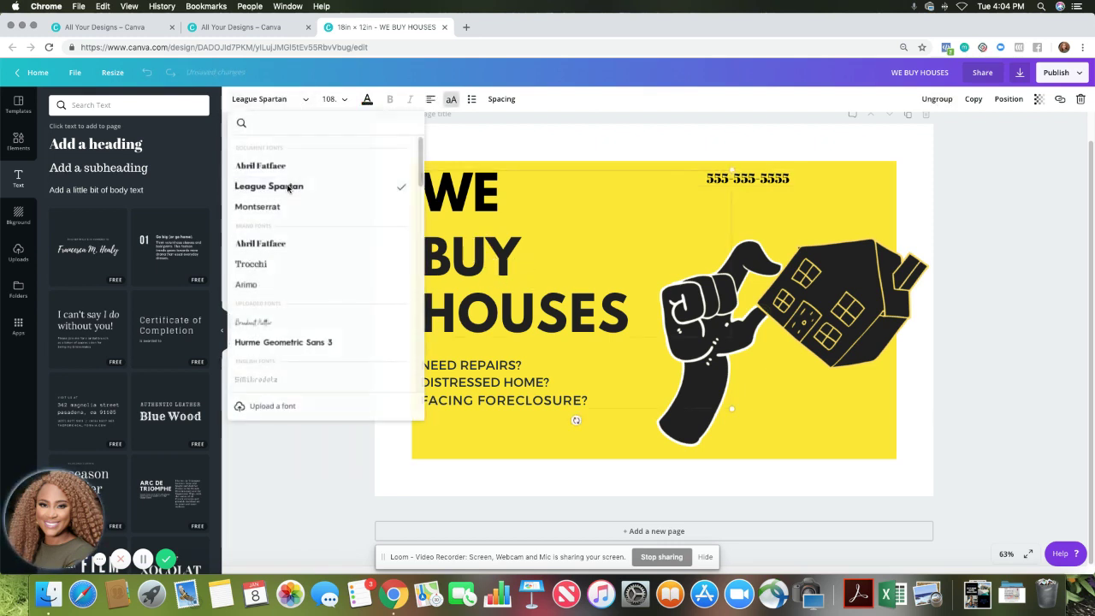
pyautogui.click(289, 185)
pyautogui.click(791, 178)
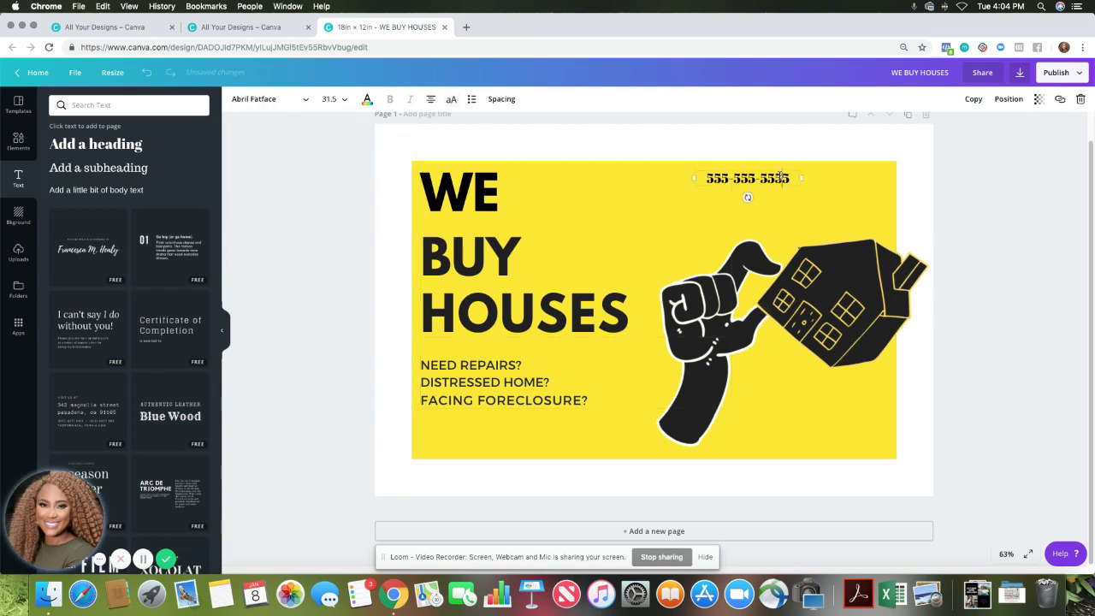
pyautogui.click(288, 99)
pyautogui.click(284, 187)
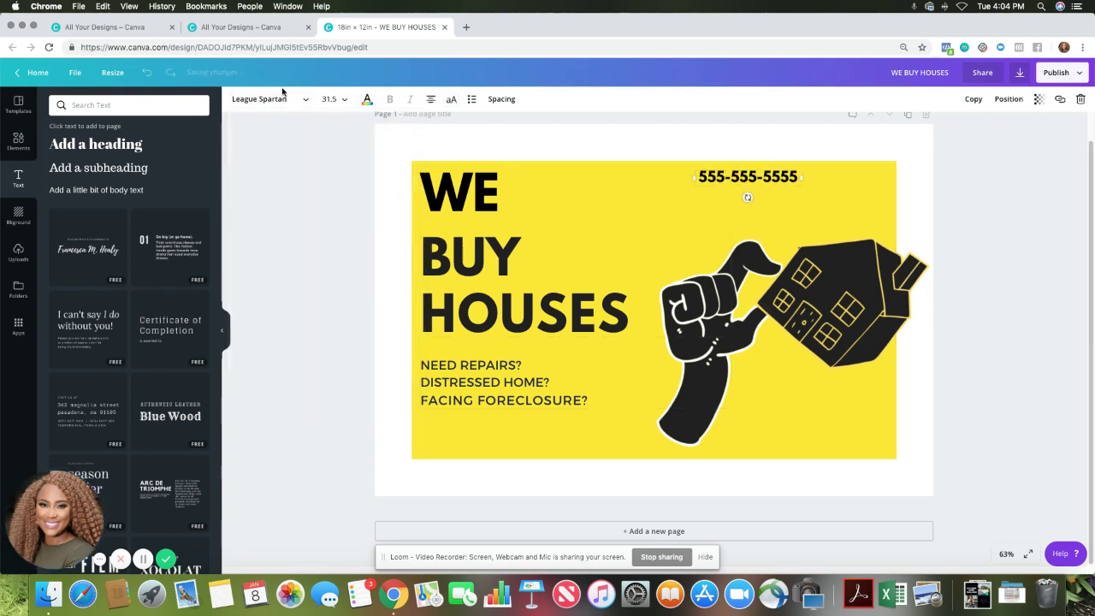
# Set the phone number's font size to 80 and widen its text box to about 1,117 so it fits one line.
pyautogui.click(335, 99)
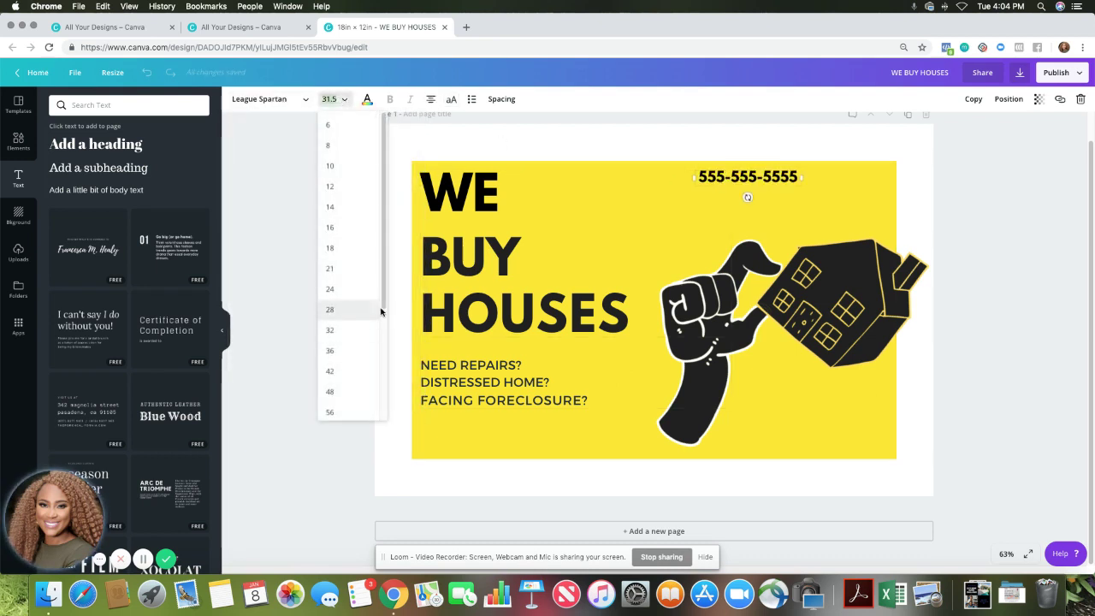
pyautogui.scroll(-3, 381, 312)
pyautogui.click(348, 370)
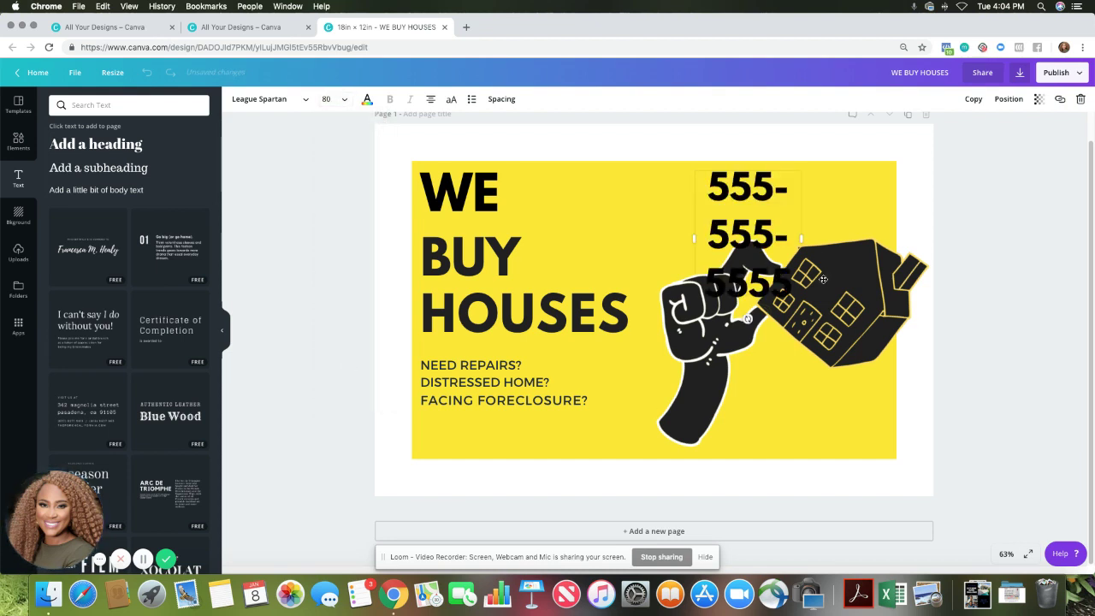
pyautogui.moveTo(690, 242); pyautogui.dragTo(528, 238)
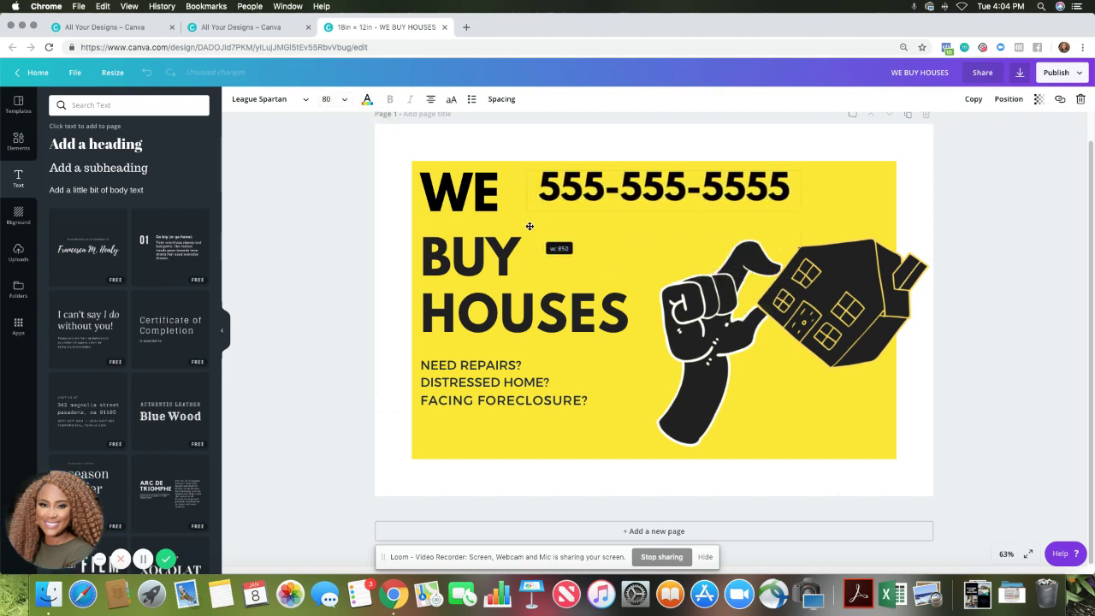
pyautogui.moveTo(801, 191); pyautogui.dragTo(887, 191)
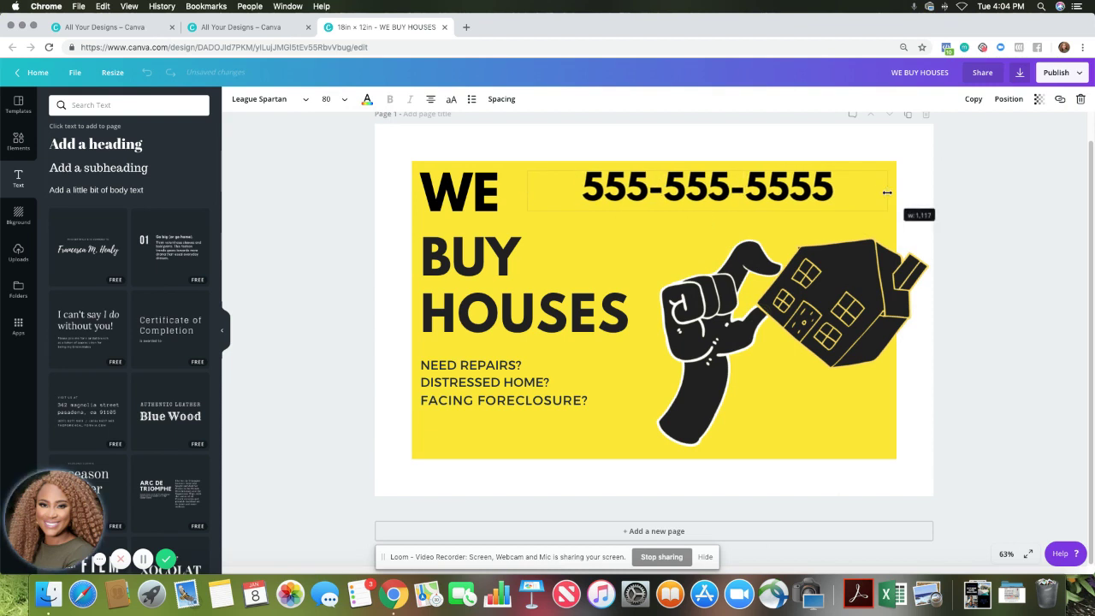
pyautogui.click(1008, 211)
# Move the phone number closer to the yellow panel's upper-right corner and leave everything deselected.
pyautogui.moveTo(741, 185); pyautogui.dragTo(795, 181)
pyautogui.click(1082, 240)
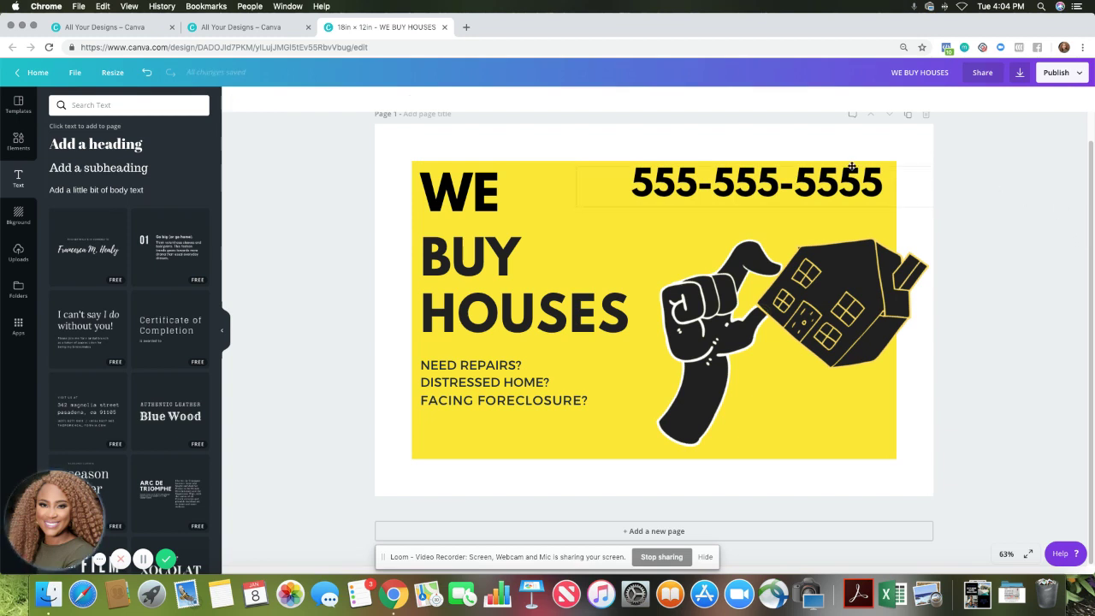
pyautogui.click(510, 387)
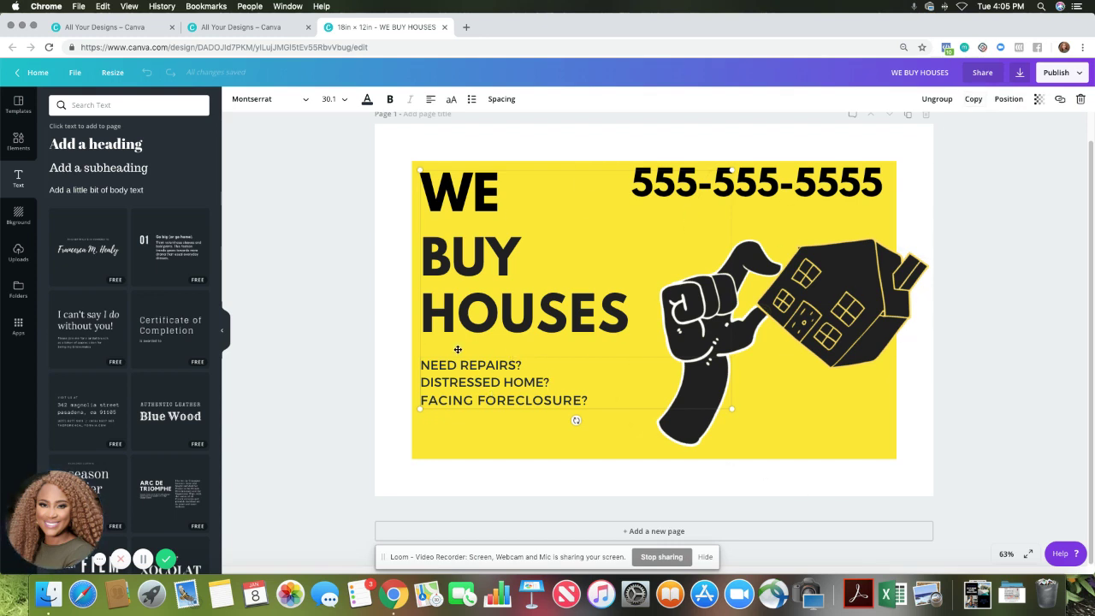
pyautogui.click(340, 344)
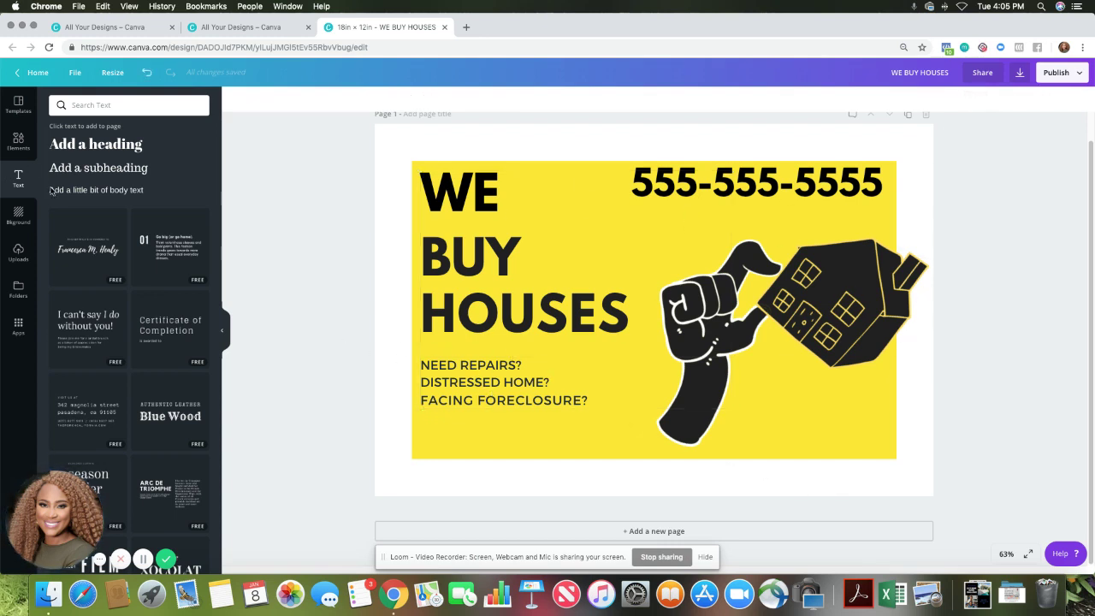
# Add another heading text box, widen it slightly and place it below the house, near the yellow panel's lower edge.
pyautogui.click(81, 146)
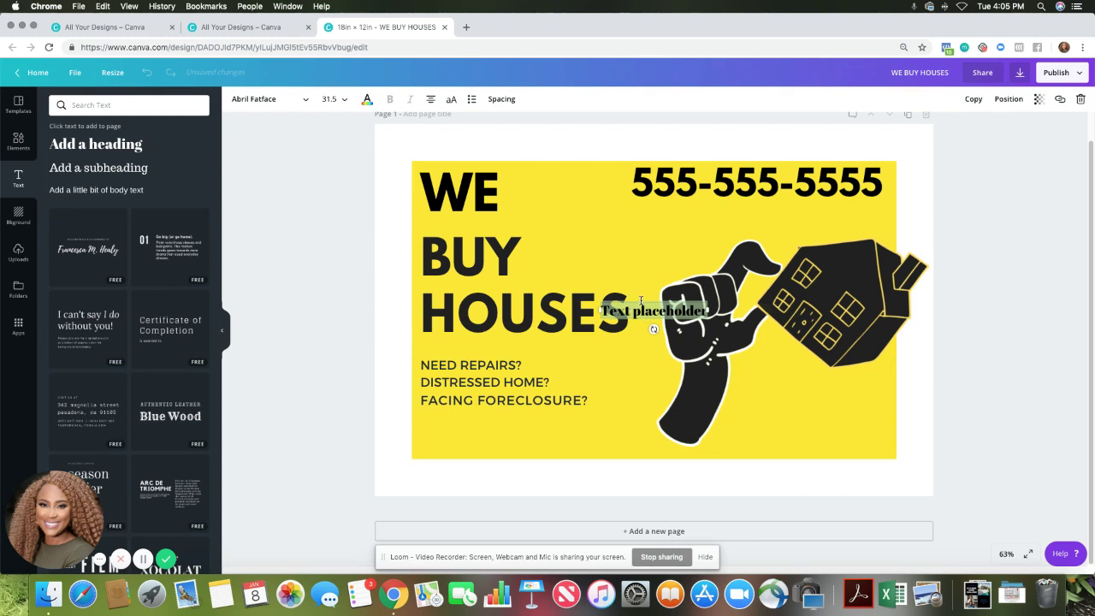
pyautogui.moveTo(639, 297); pyautogui.dragTo(746, 436)
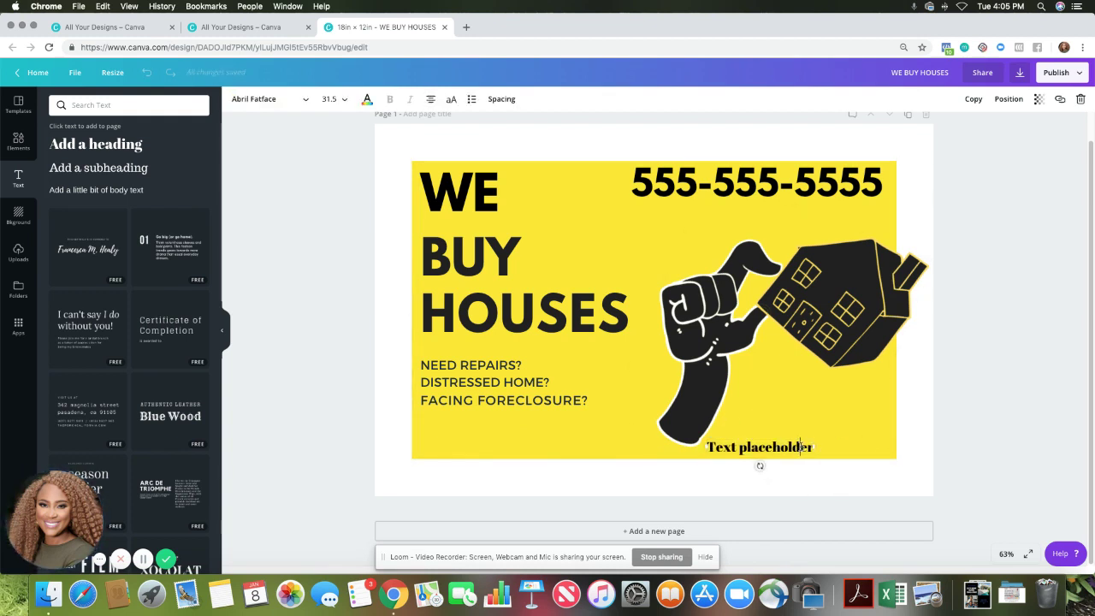
pyautogui.moveTo(707, 447)
pyautogui.mouseDown()
pyautogui.moveTo(775, 446)
pyautogui.moveTo(689, 446)
pyautogui.mouseUp()
pyautogui.moveTo(774, 437); pyautogui.dragTo(794, 435)
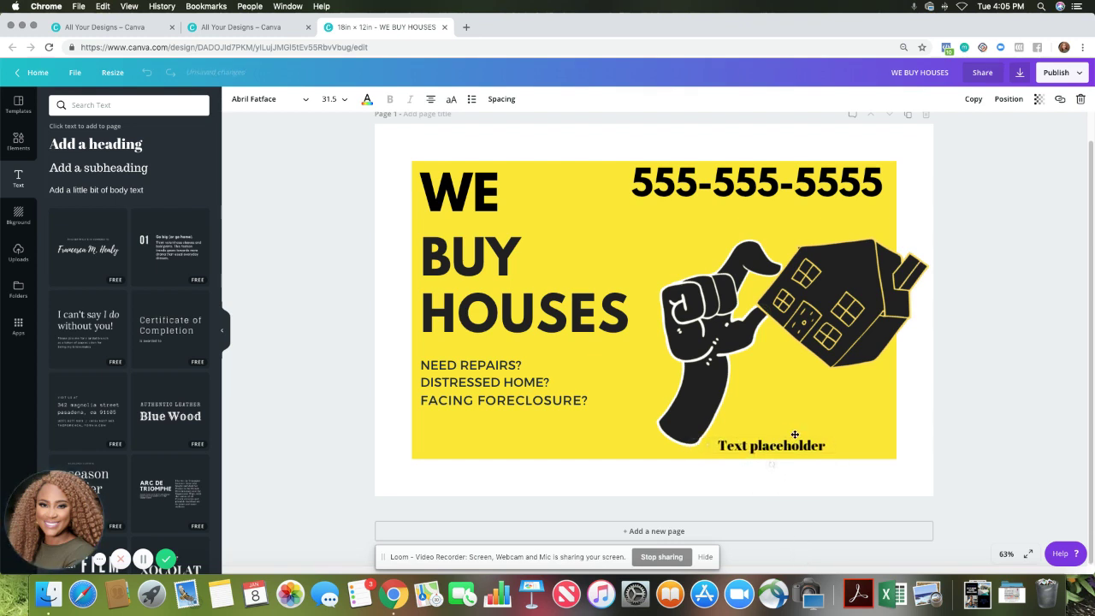
pyautogui.moveTo(716, 446); pyautogui.dragTo(828, 446)
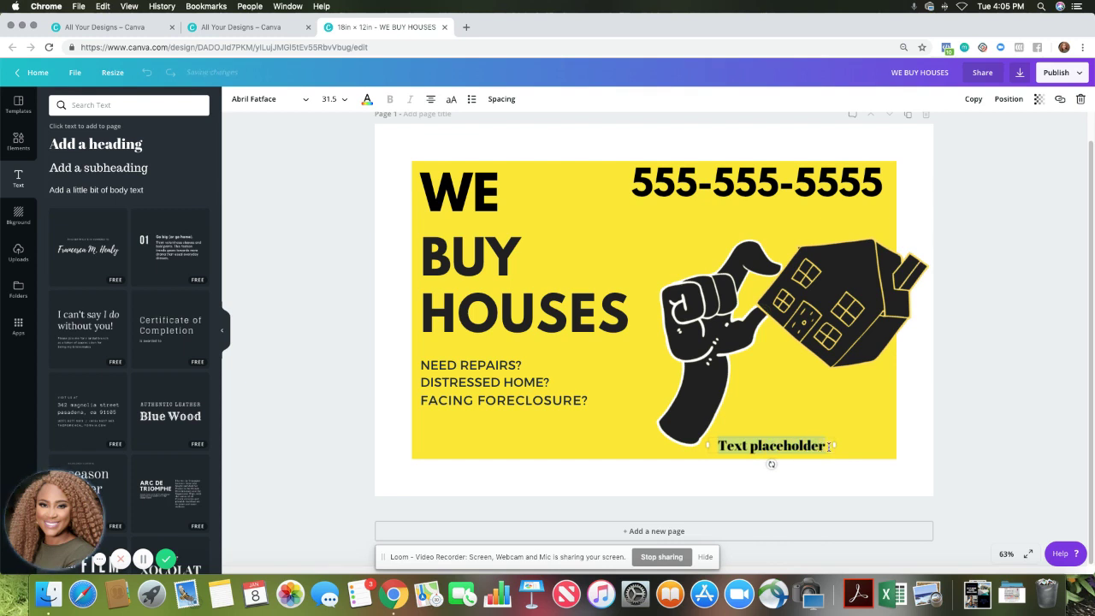
pyautogui.write('www.')
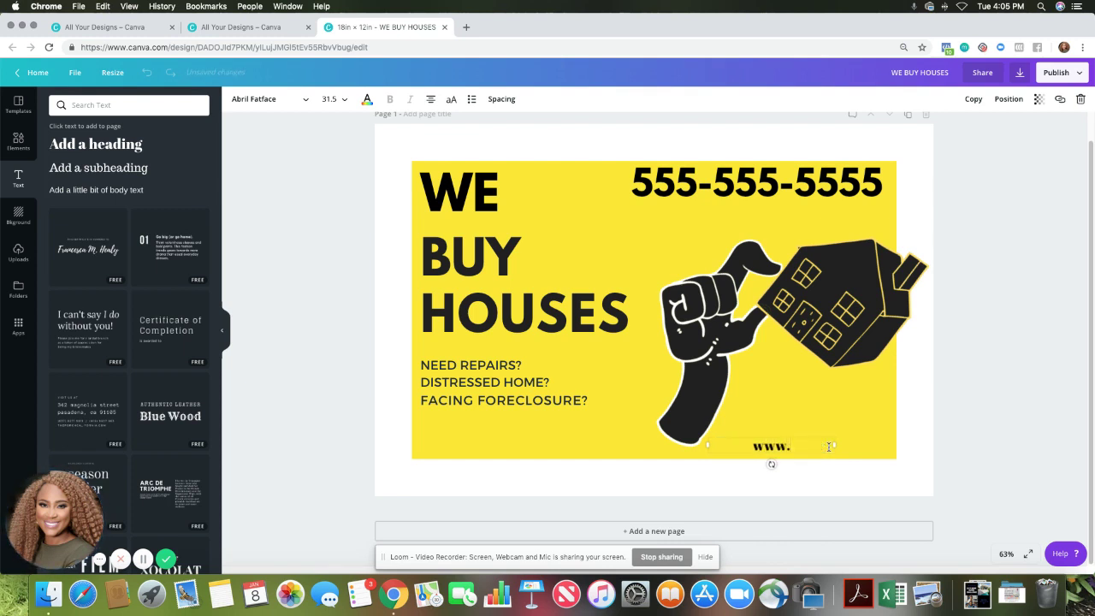
pyautogui.write('encouragemi')
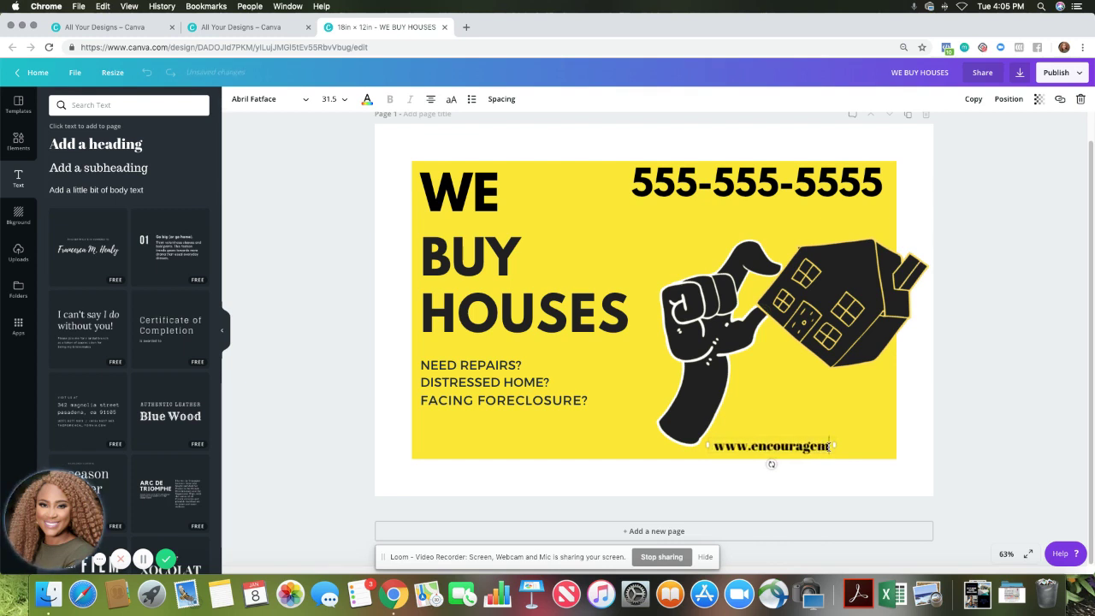
pyautogui.write('llions.com')
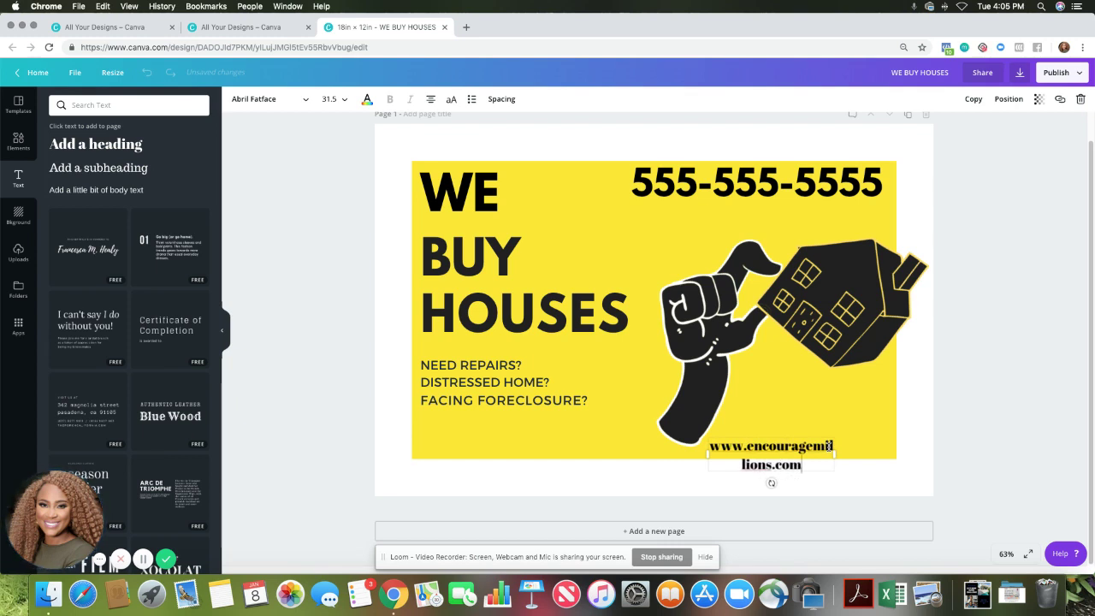
pyautogui.moveTo(835, 447); pyautogui.dragTo(898, 444)
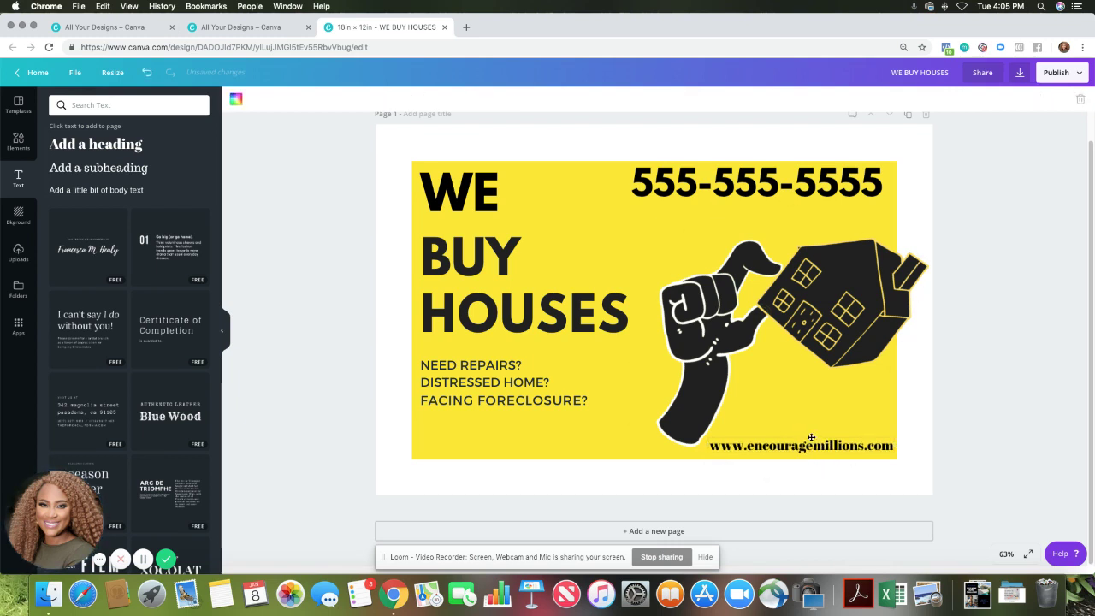
pyautogui.moveTo(811, 437); pyautogui.dragTo(806, 438)
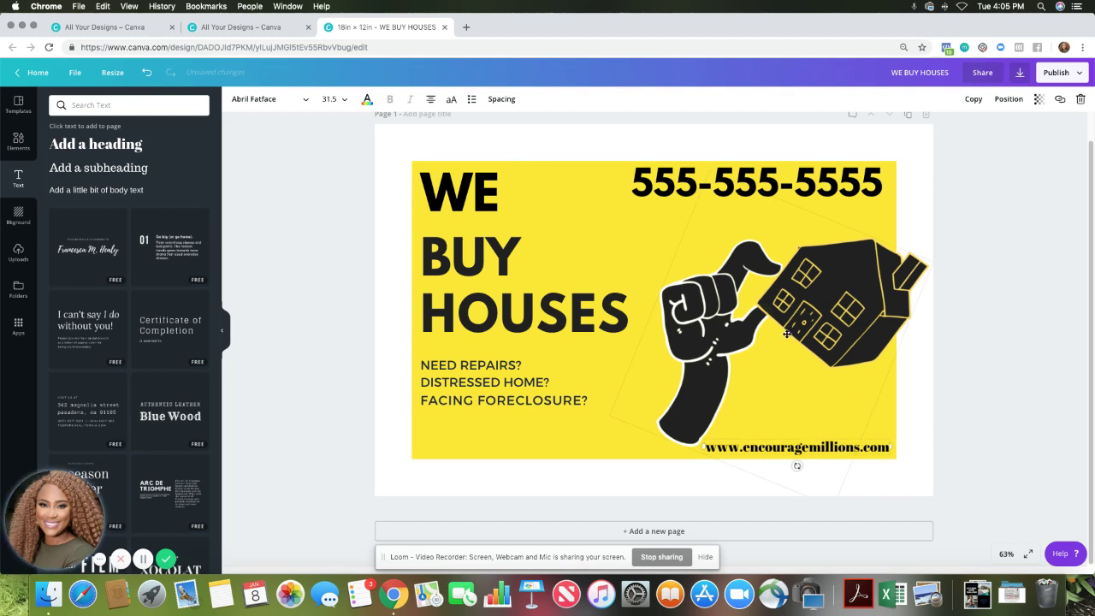
# Set the website text's font to League Spartan and its font size to 24.
pyautogui.click(265, 98)
pyautogui.click(288, 185)
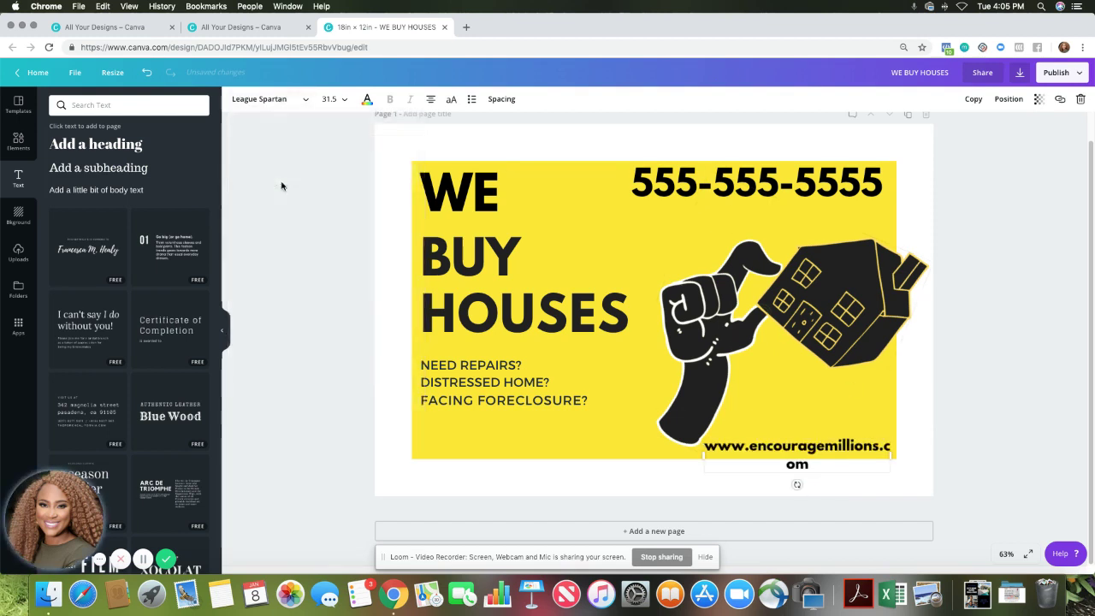
pyautogui.click(344, 100)
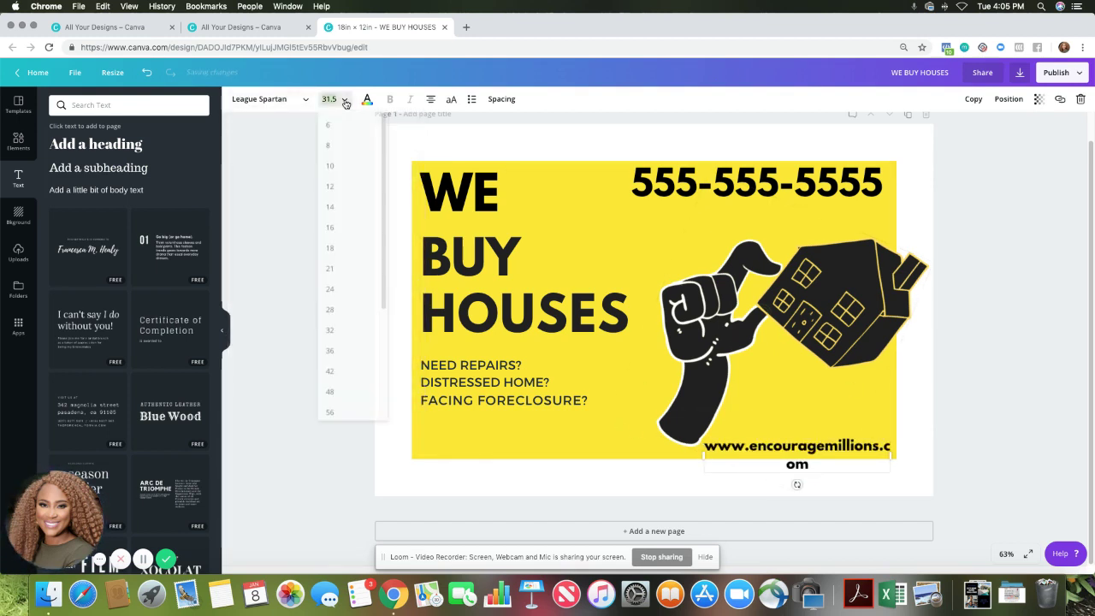
pyautogui.click(329, 226)
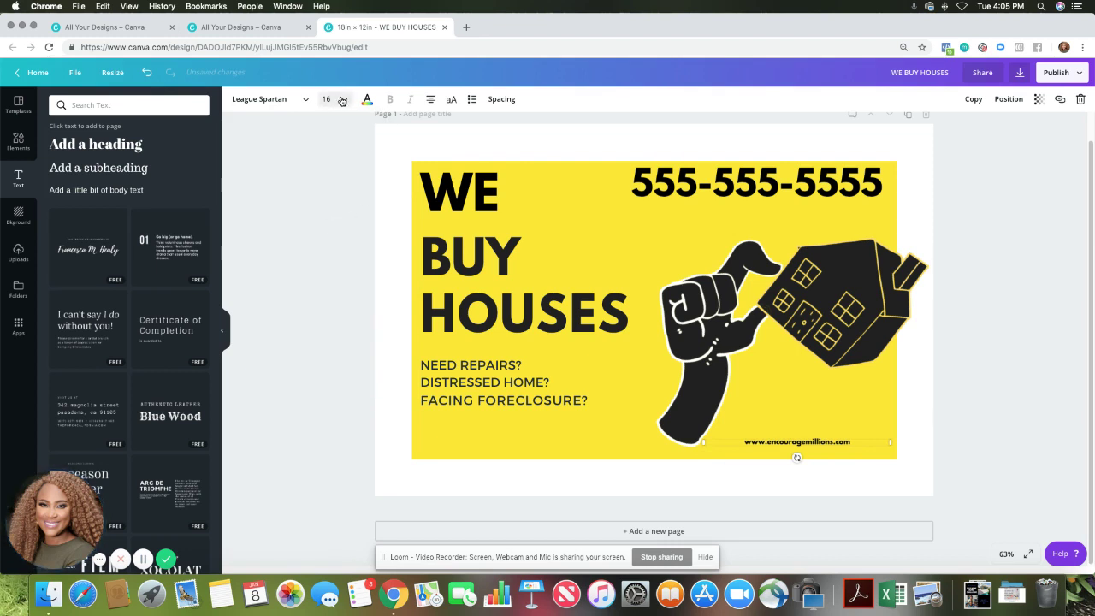
pyautogui.click(342, 101)
pyautogui.click(345, 248)
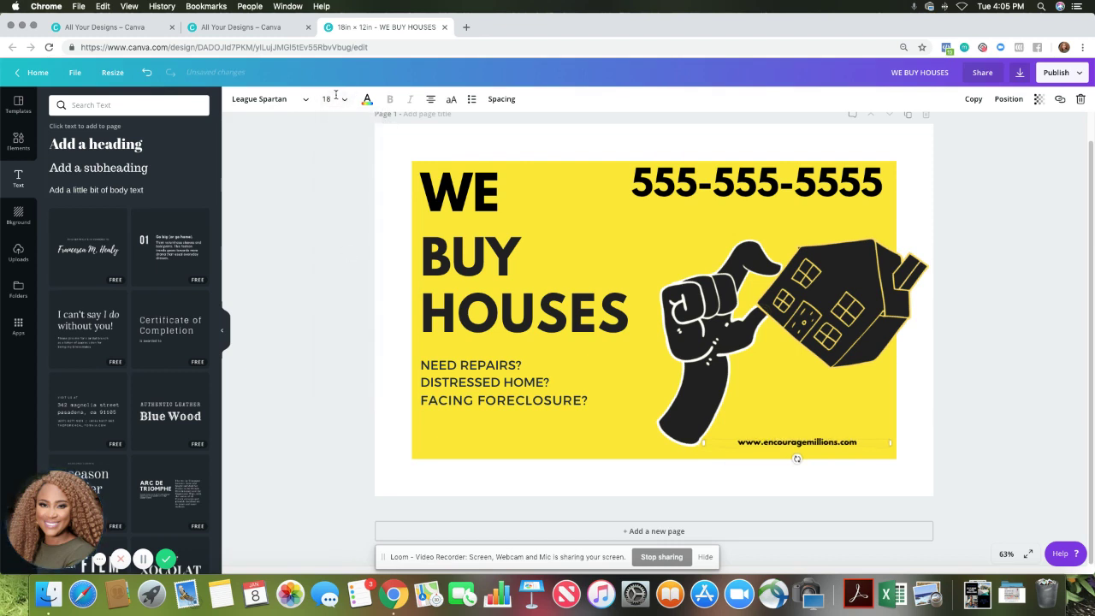
pyautogui.click(342, 100)
pyautogui.click(339, 288)
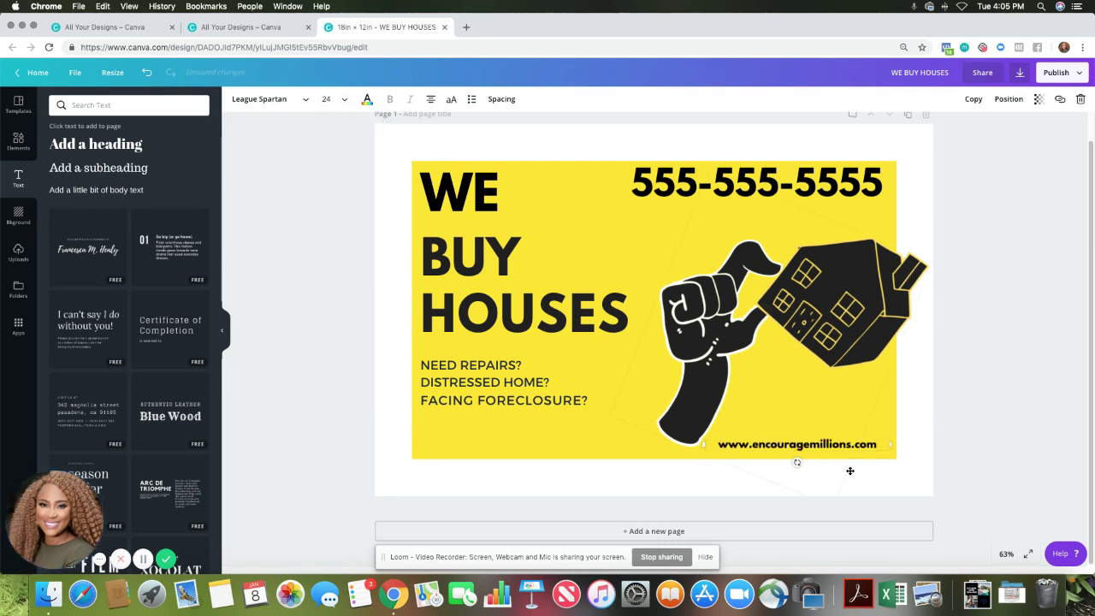
# Move the website text slightly down toward the yellow panel's lower edge and leave everything deselected.
pyautogui.click(945, 436)
pyautogui.moveTo(822, 443); pyautogui.dragTo(822, 448)
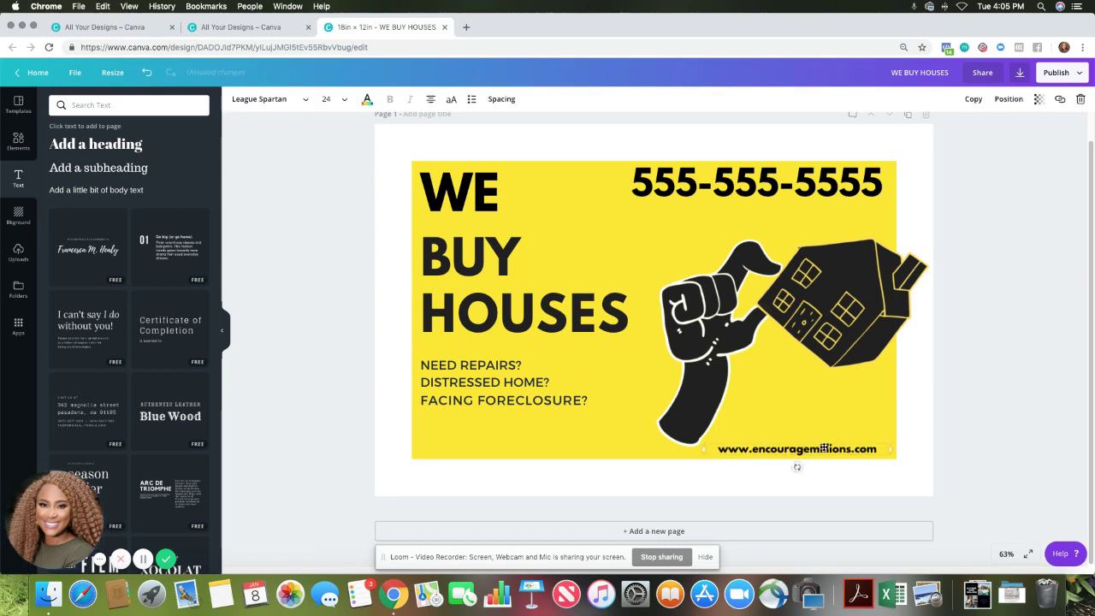
pyautogui.click(1041, 306)
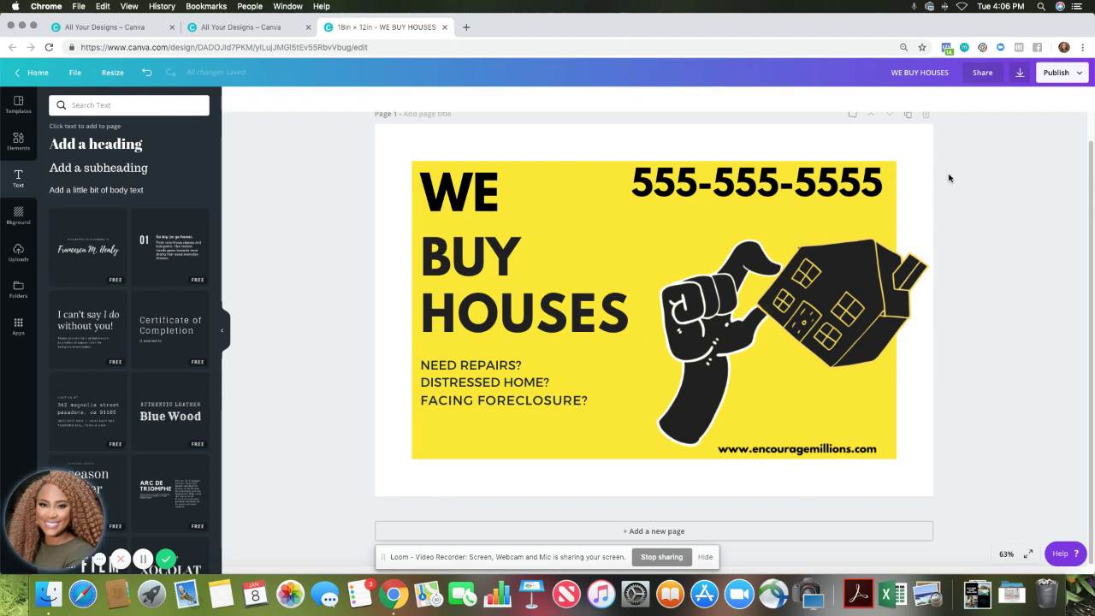
# Change the page background around the yellow panel to black, comparing it once with white, and deselect the page.
pyautogui.click(434, 138)
pyautogui.click(236, 99)
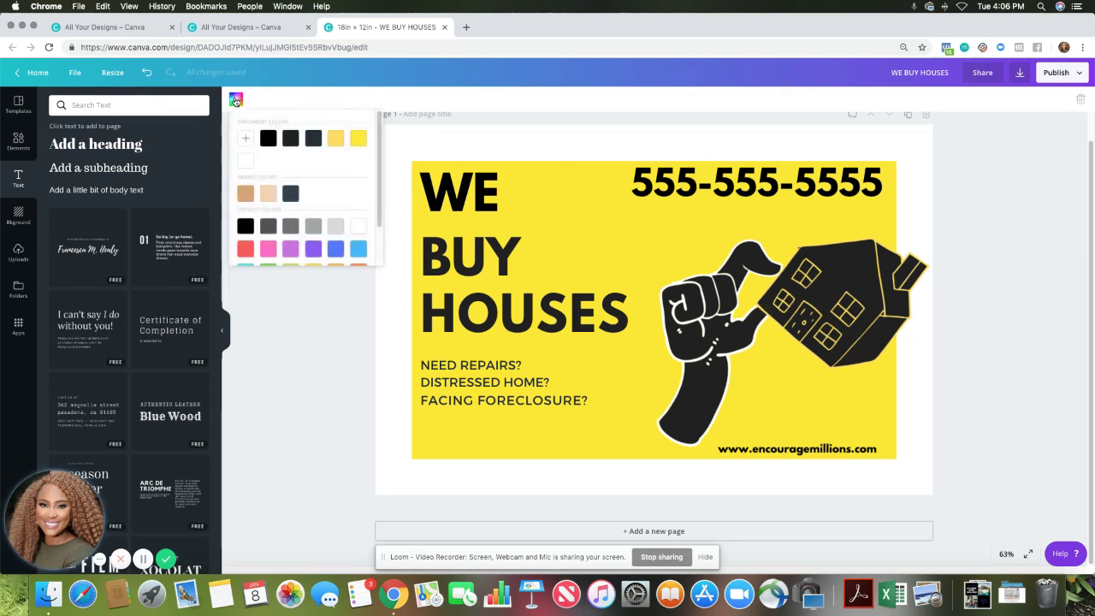
pyautogui.click(267, 139)
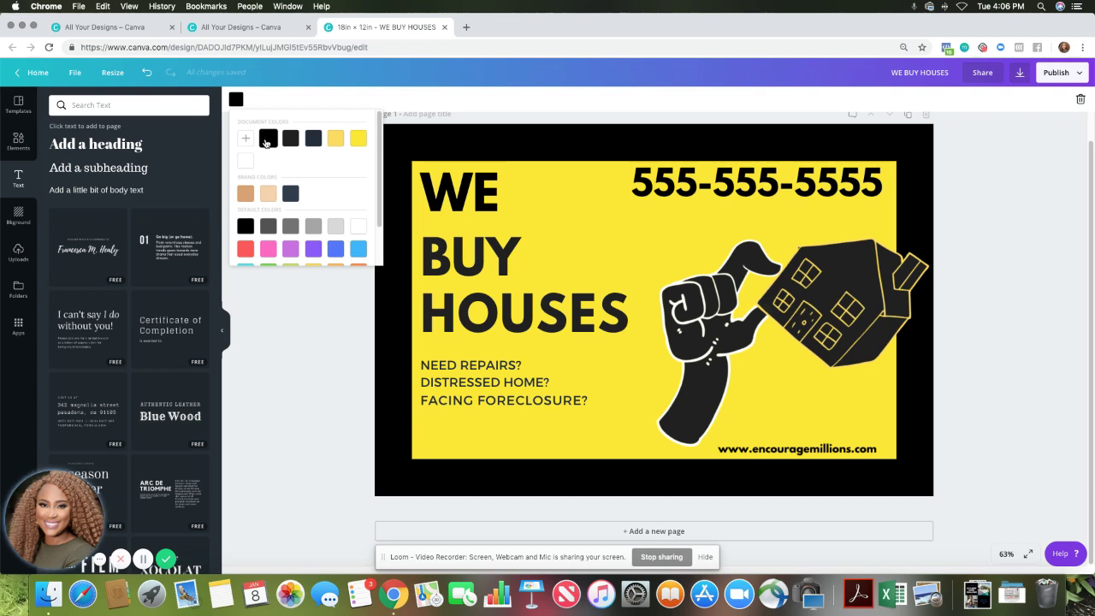
pyautogui.click(246, 162)
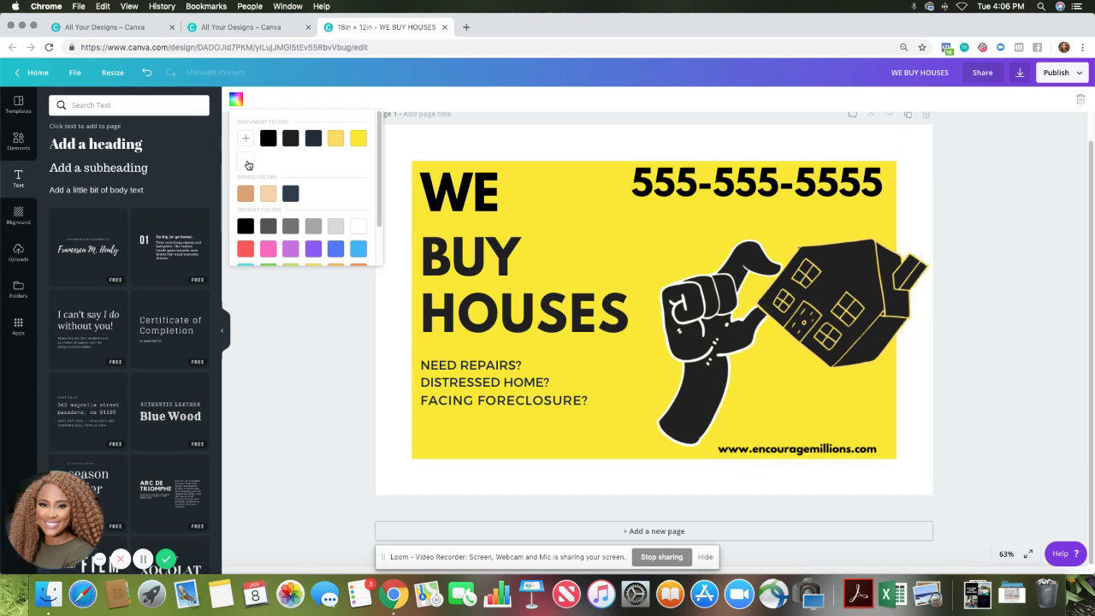
pyautogui.click(268, 139)
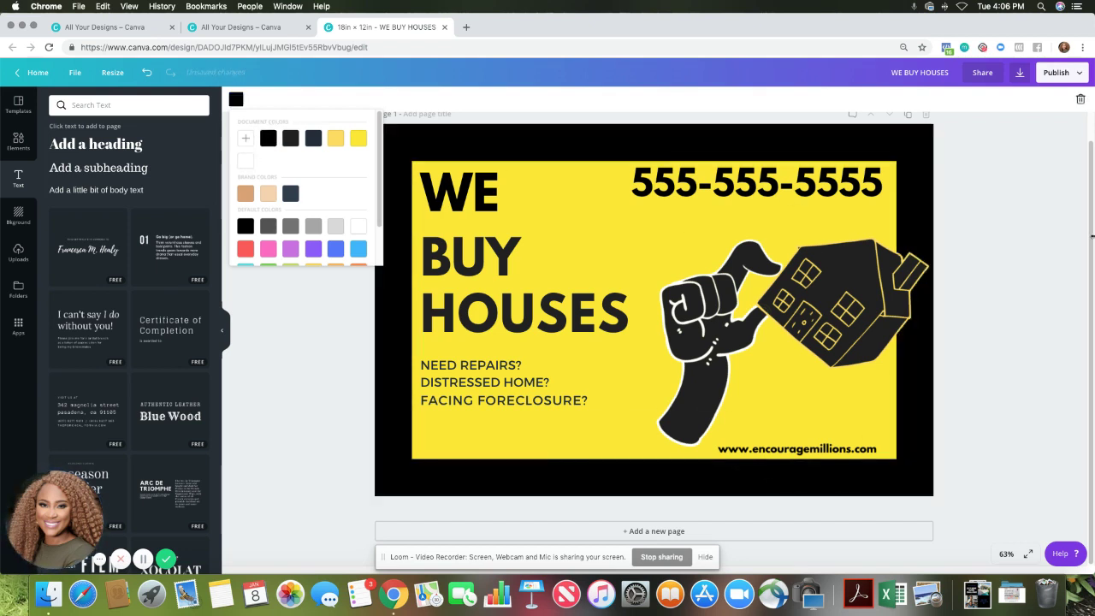
pyautogui.click(1038, 175)
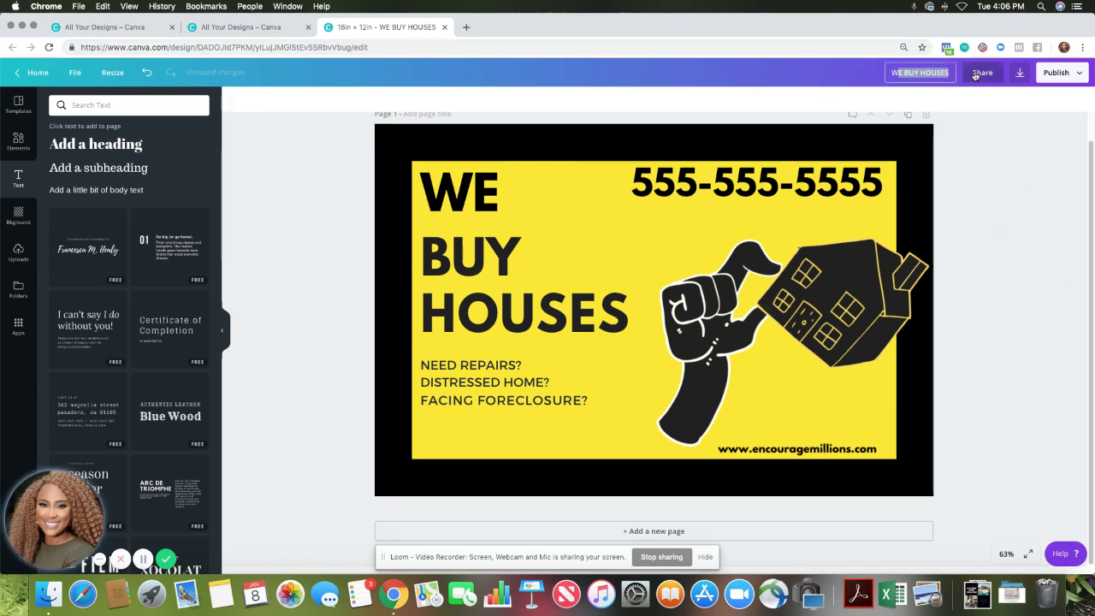
# Rename the design with the owner's first name in the possessive, followed by "Virtual Bandit Sign".
pyautogui.click(941, 73)
pyautogui.tripleClick(948, 72)
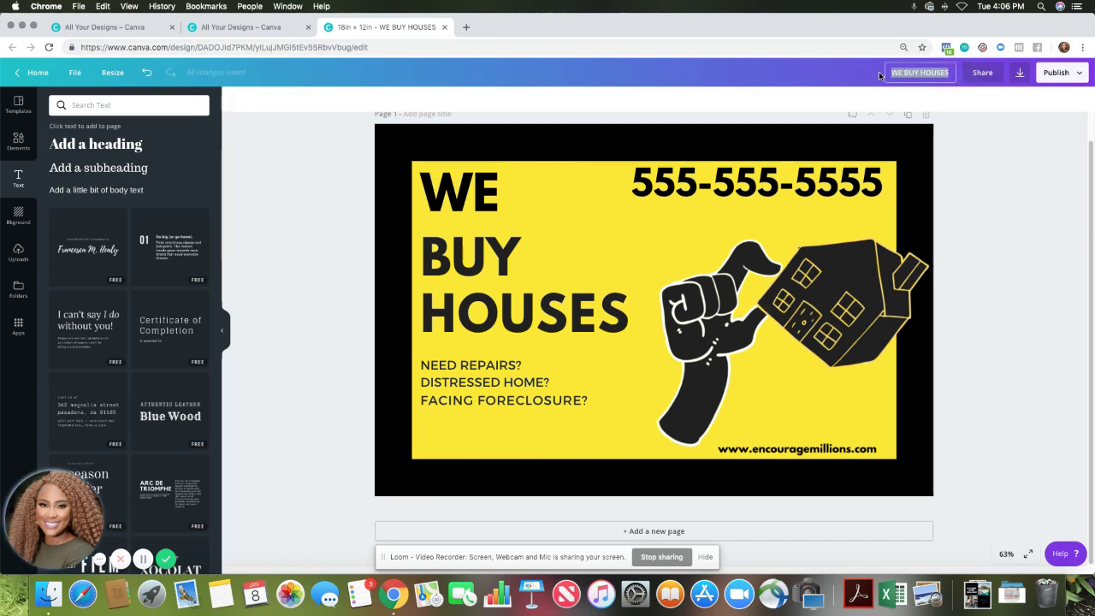
pyautogui.write('Tiffanis')
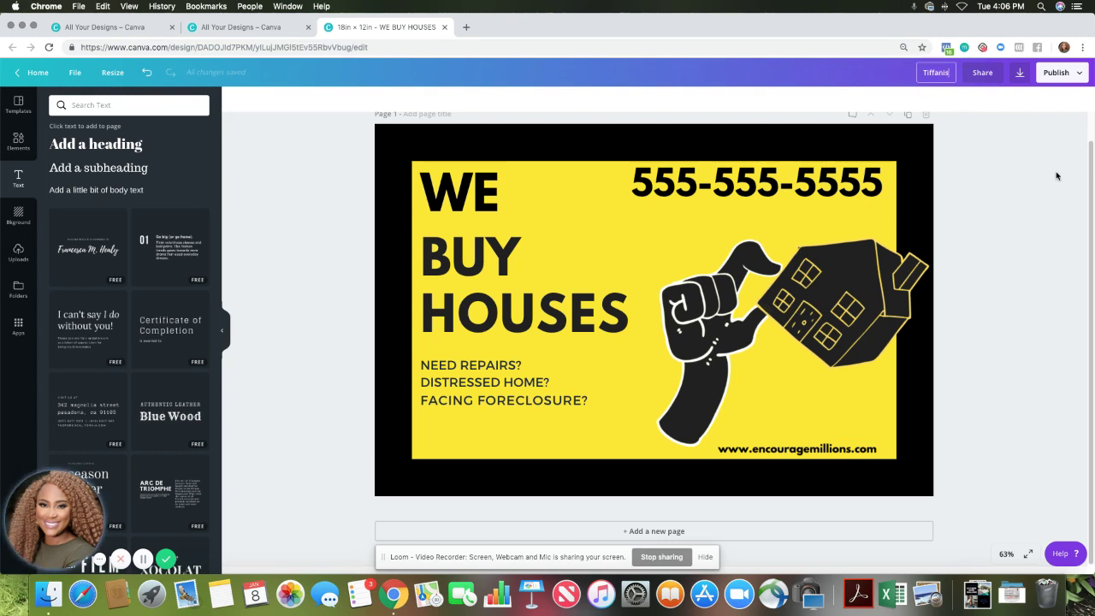
pyautogui.press('BackSpace')
pyautogui.write("'s")
pyautogui.write(' Virtu')
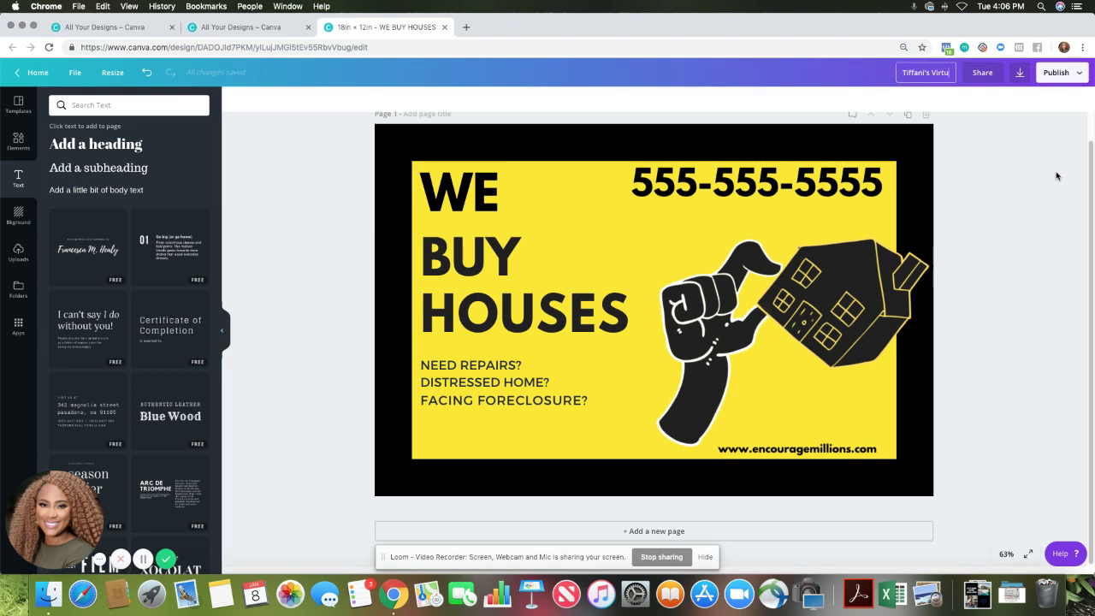
pyautogui.write('al Bandit')
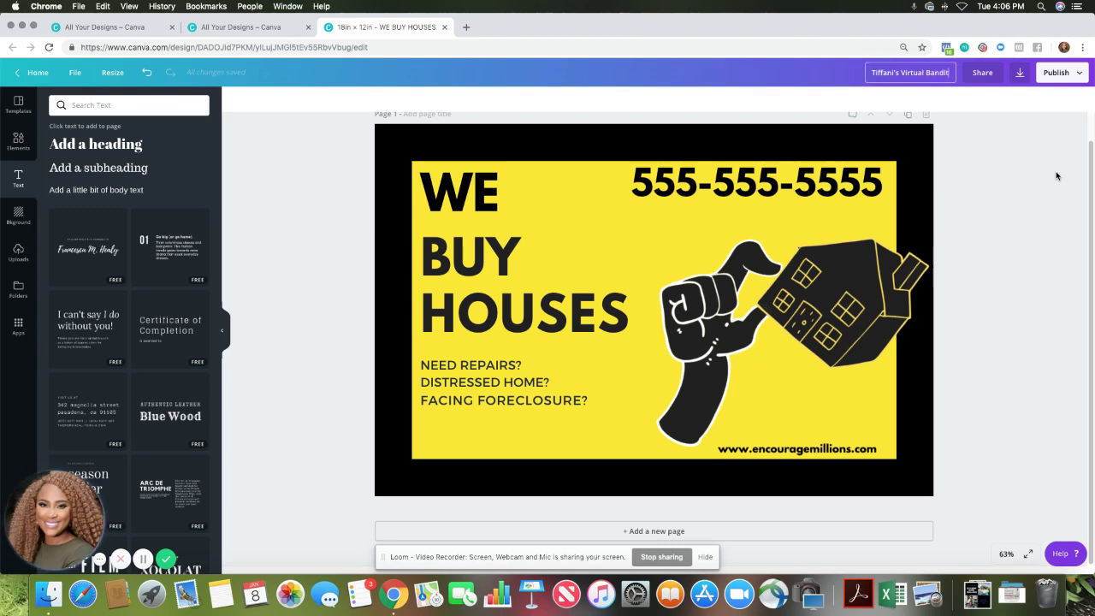
pyautogui.write(' Singn')
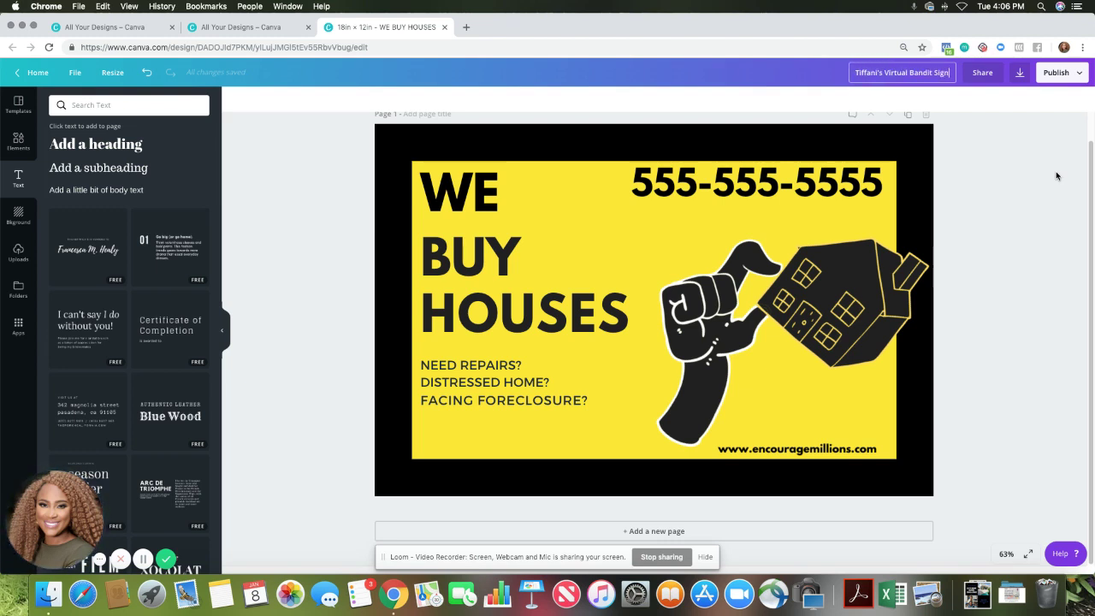
pyautogui.press('Return')
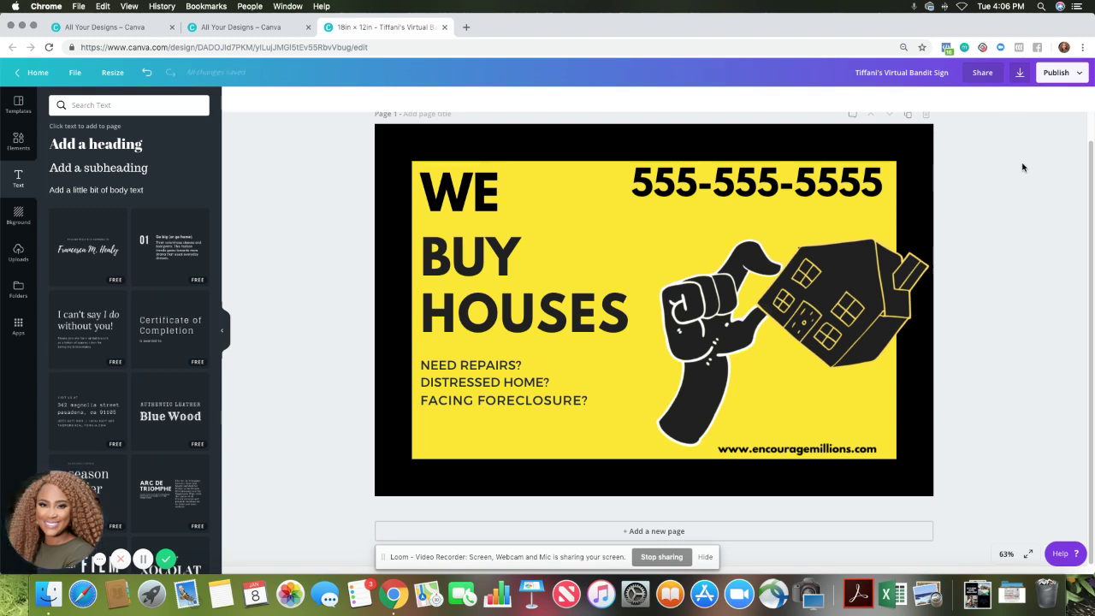
# Download the sign as a PNG without a transparent background and return to editing the design.
pyautogui.click(1020, 76)
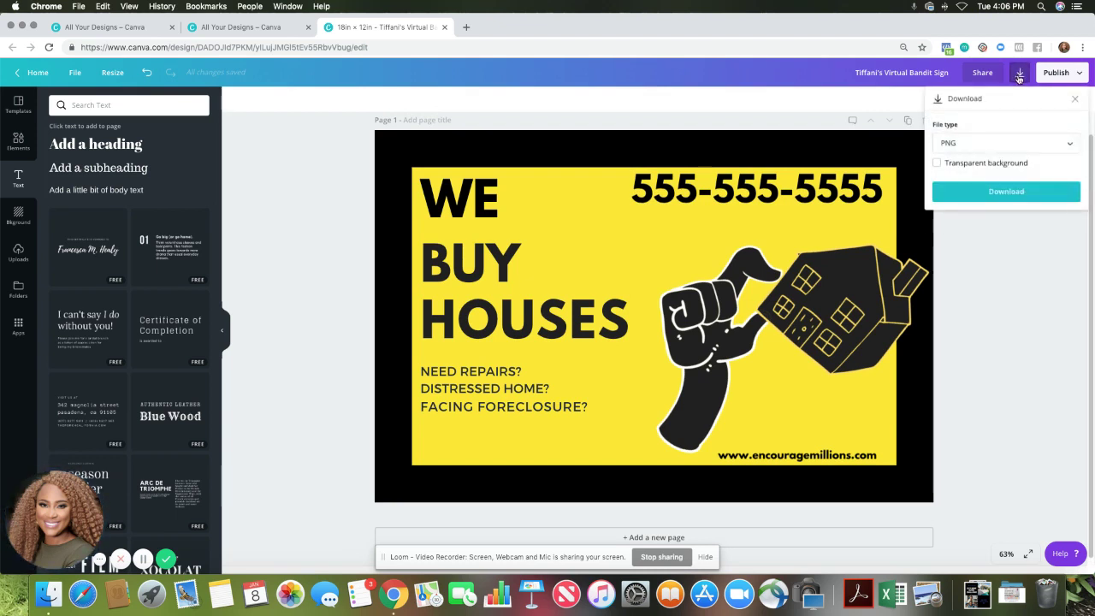
pyautogui.click(1062, 146)
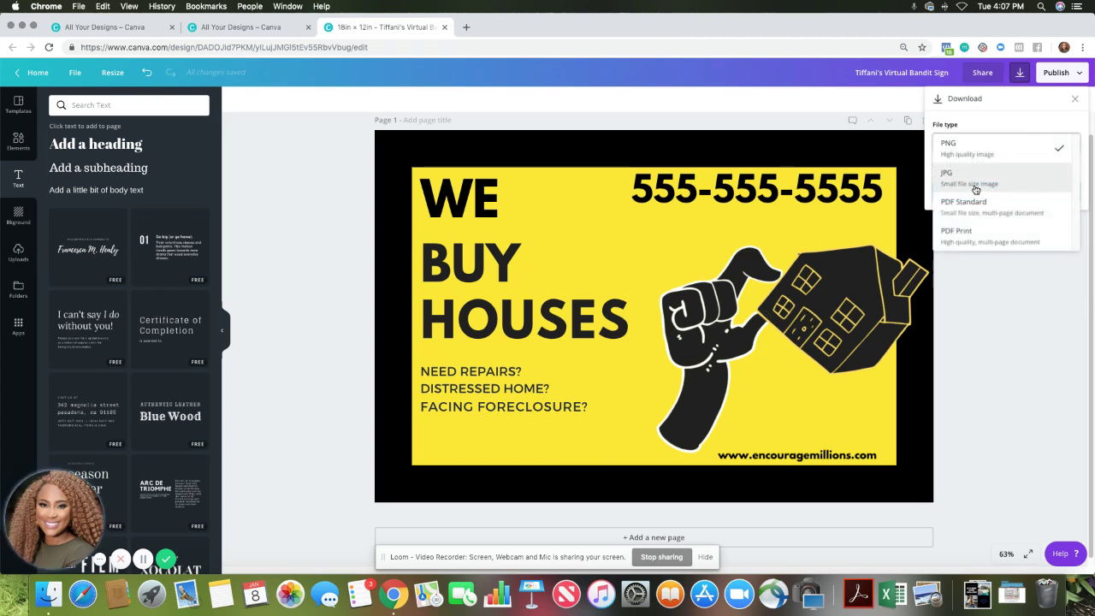
pyautogui.click(975, 155)
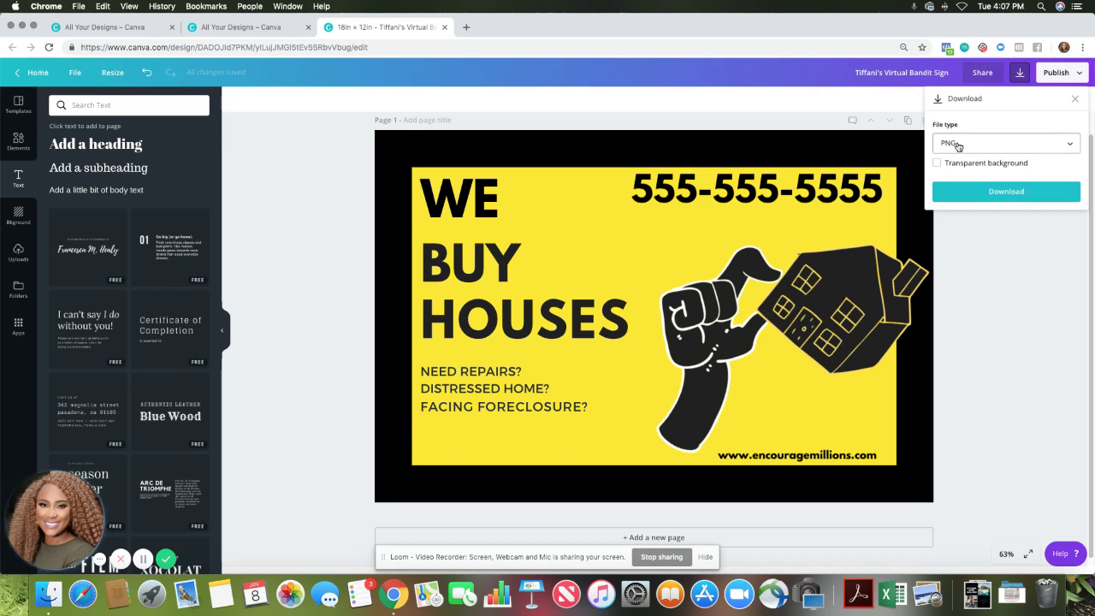
pyautogui.click(1031, 191)
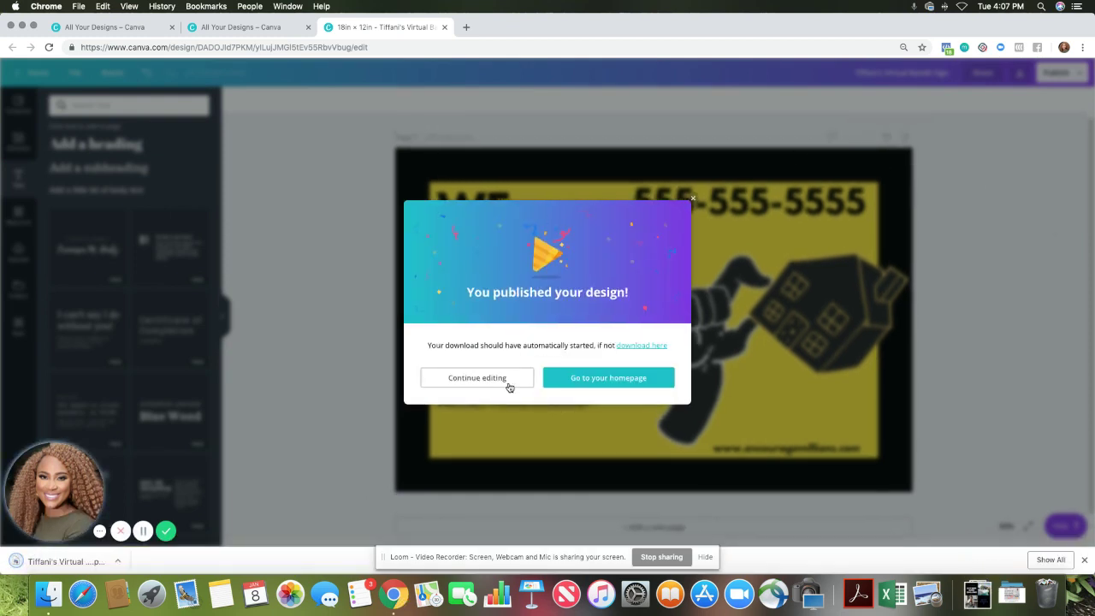
pyautogui.click(476, 377)
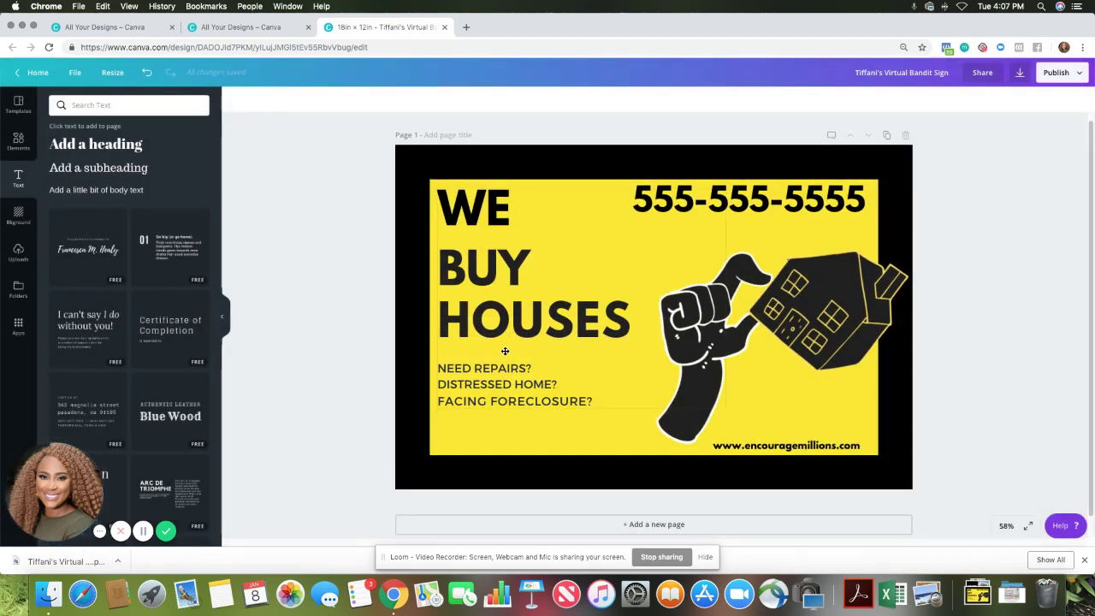
# Open the download options again and show the available file types.
pyautogui.click(1019, 72)
pyautogui.click(1069, 143)
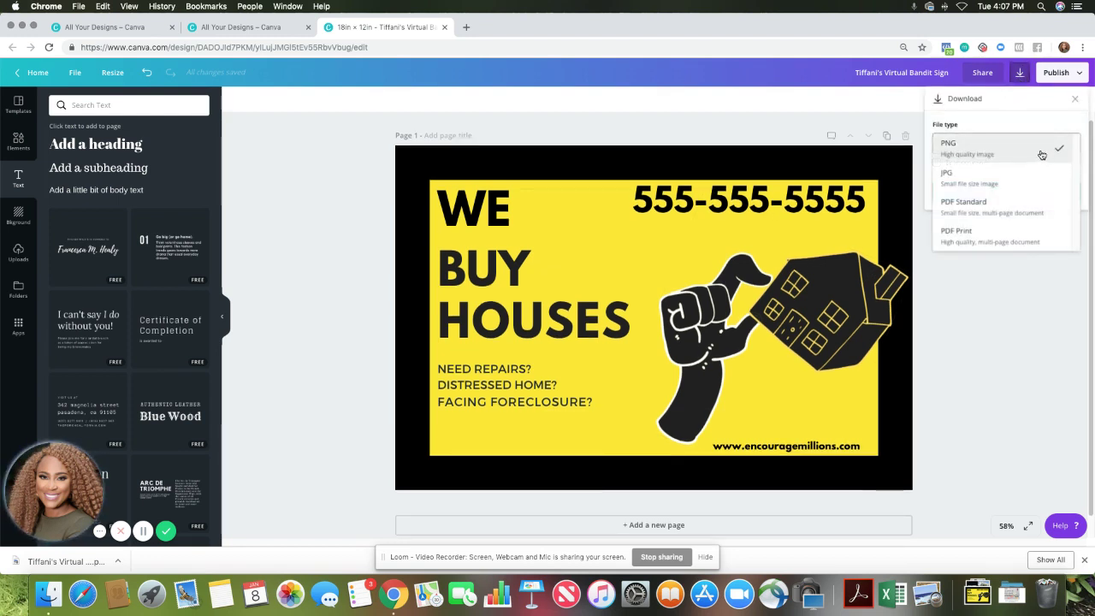